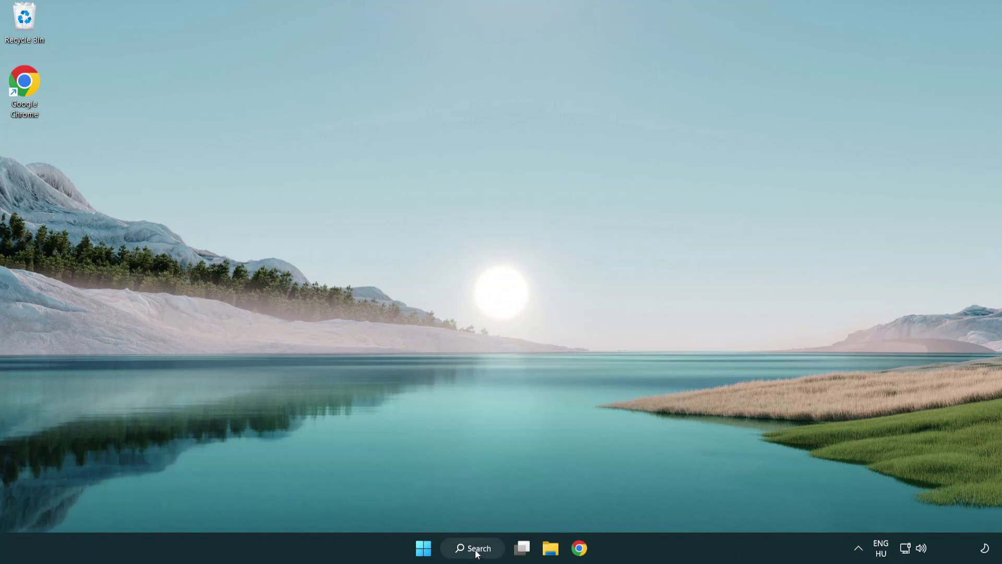
# Step: Search for 'device manager' and open the Device Manager best match
pyautogui.click(475, 550)
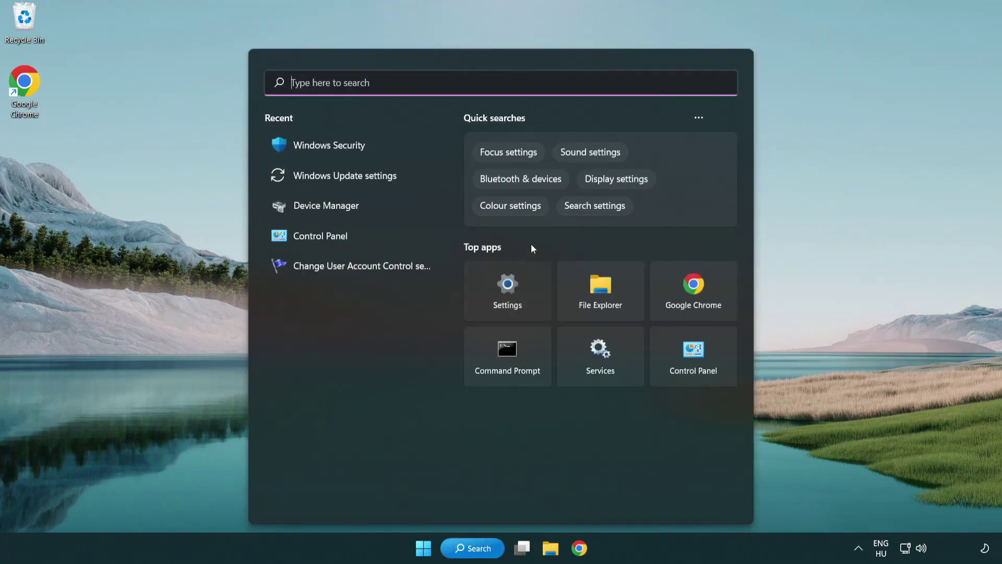
pyautogui.write('device manager')
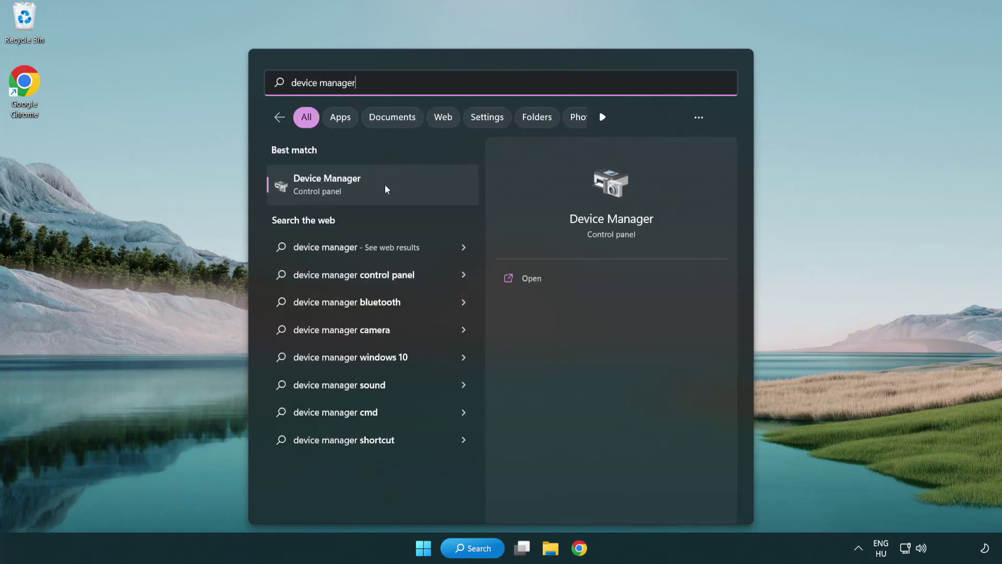
pyautogui.click(401, 190)
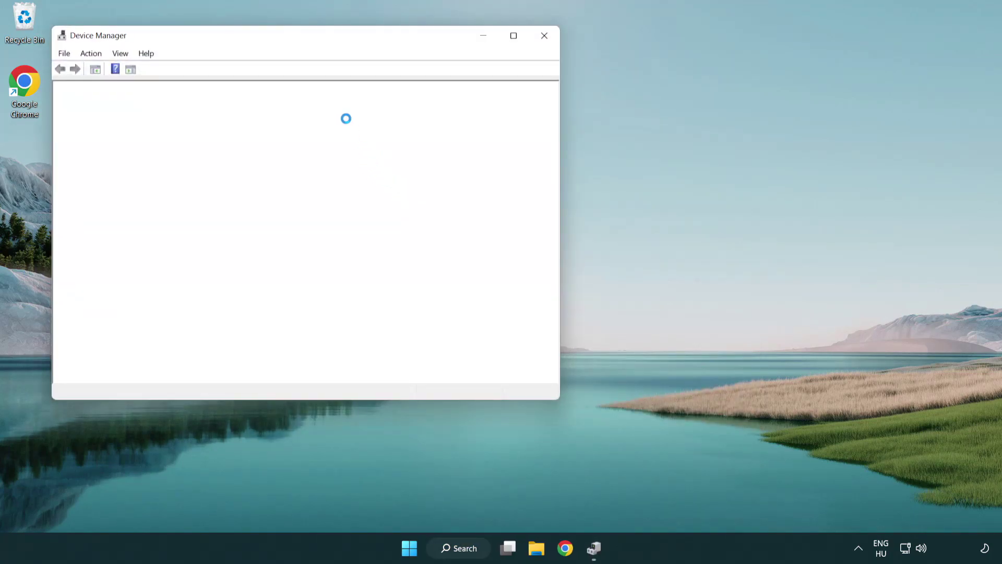
# Step: Expand Display adapters and bring up the VMware SVGA 3D adapter's actions
pyautogui.moveTo(274, 39); pyautogui.dragTo(441, 101)
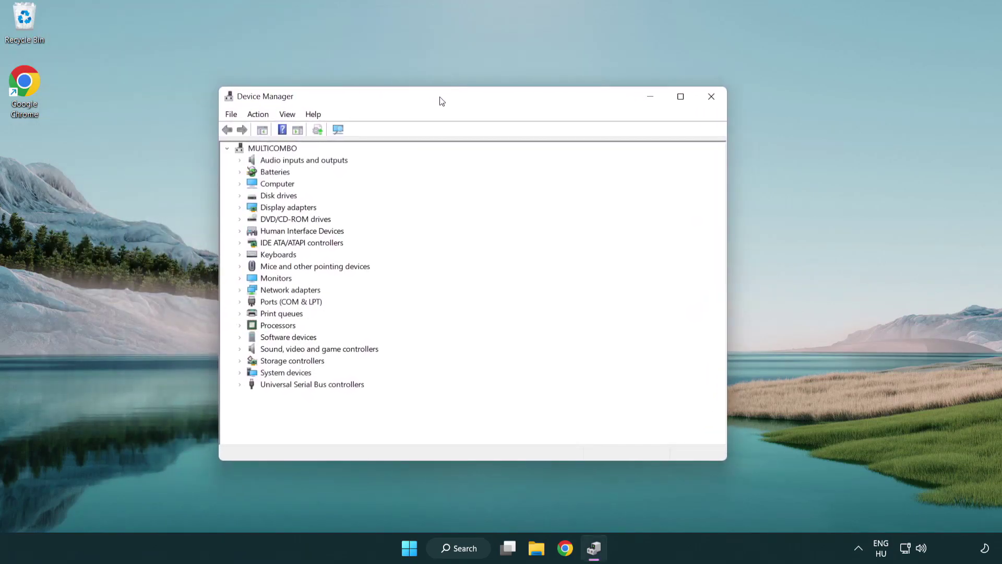
pyautogui.click(274, 210)
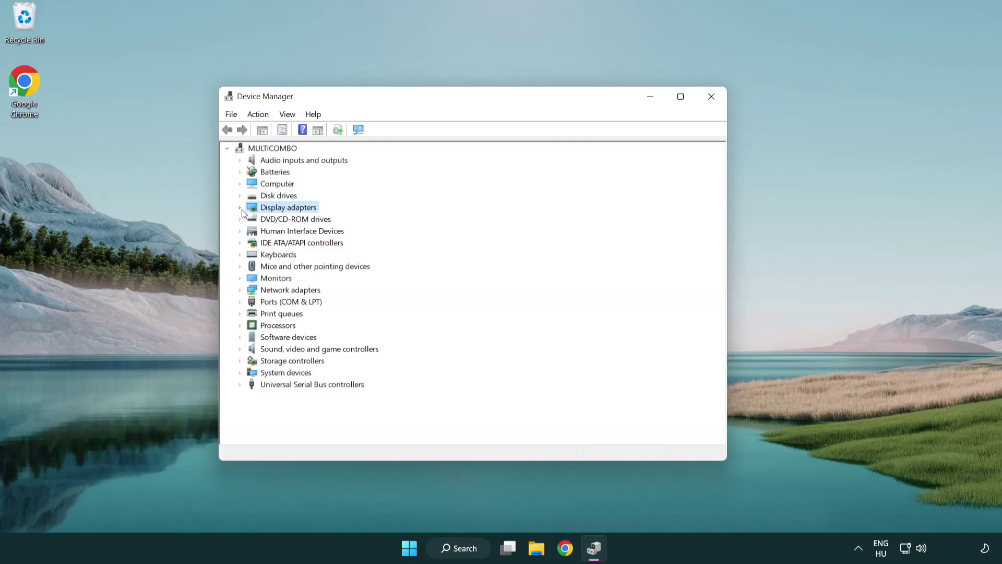
pyautogui.click(240, 208)
pyautogui.click(300, 219)
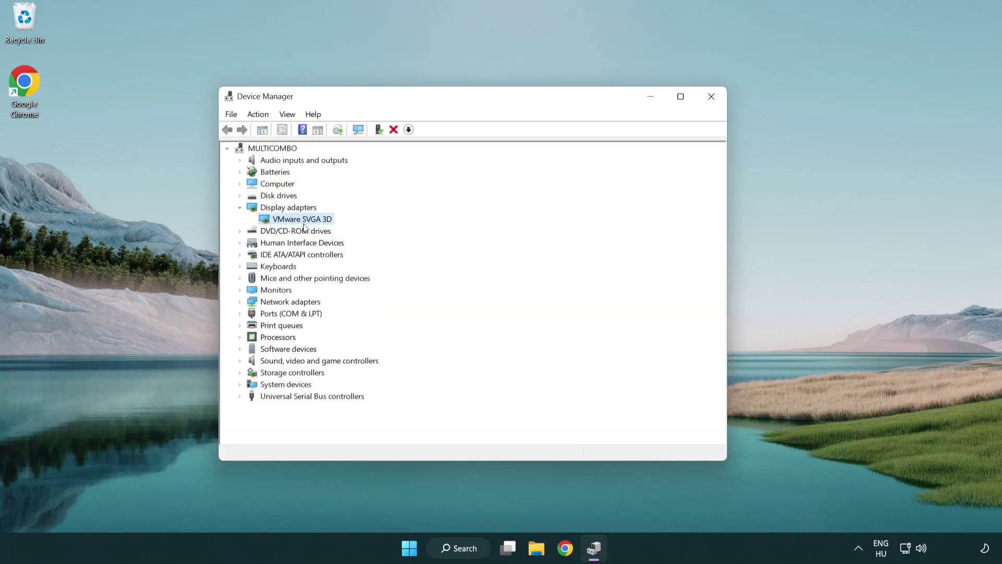
pyautogui.rightClick(299, 223)
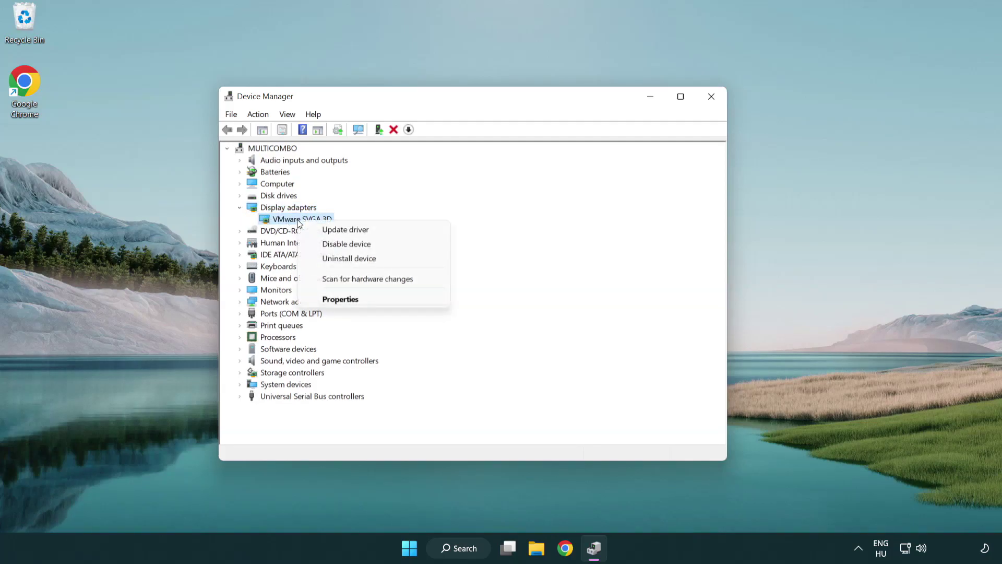
# Step: Search automatically for a VMware SVGA 3D driver, confirm it's already best, and close Device Manager
pyautogui.click(396, 230)
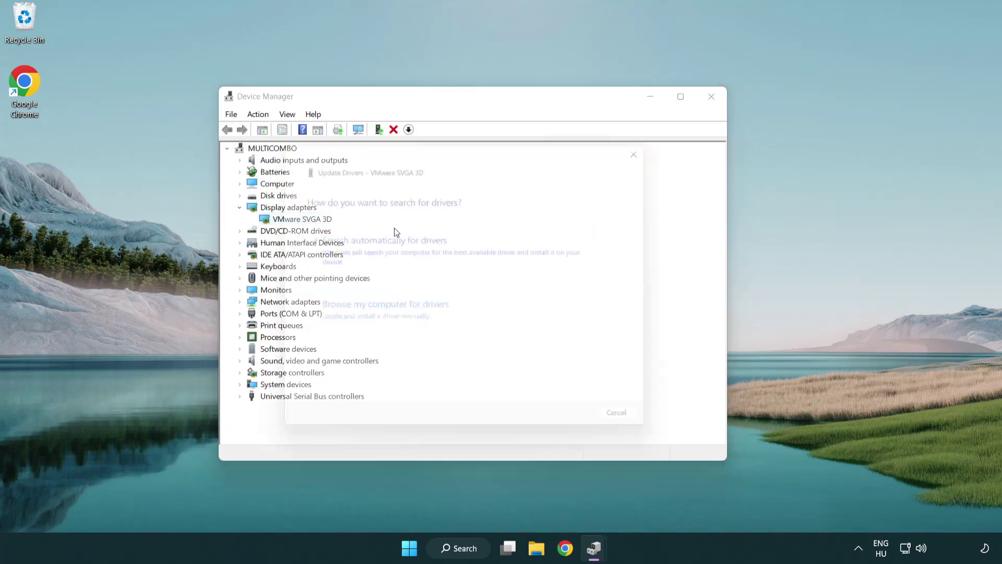
pyautogui.moveTo(416, 155); pyautogui.dragTo(436, 149)
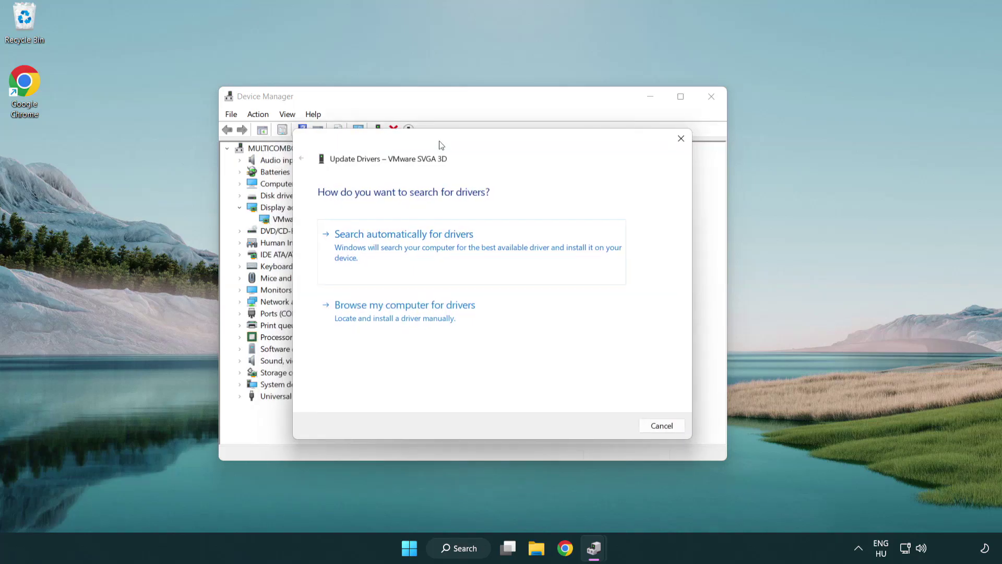
pyautogui.click(441, 245)
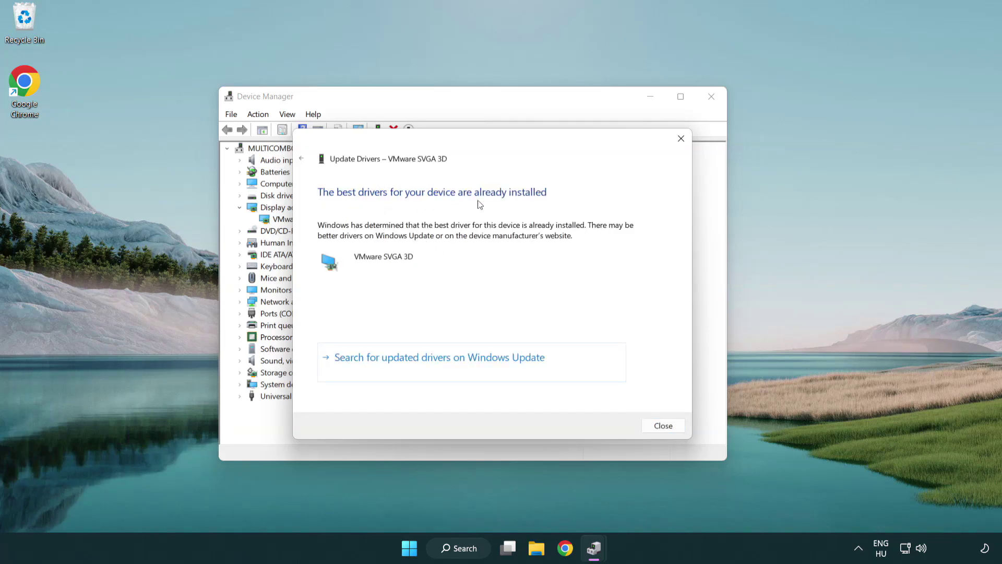
pyautogui.click(664, 427)
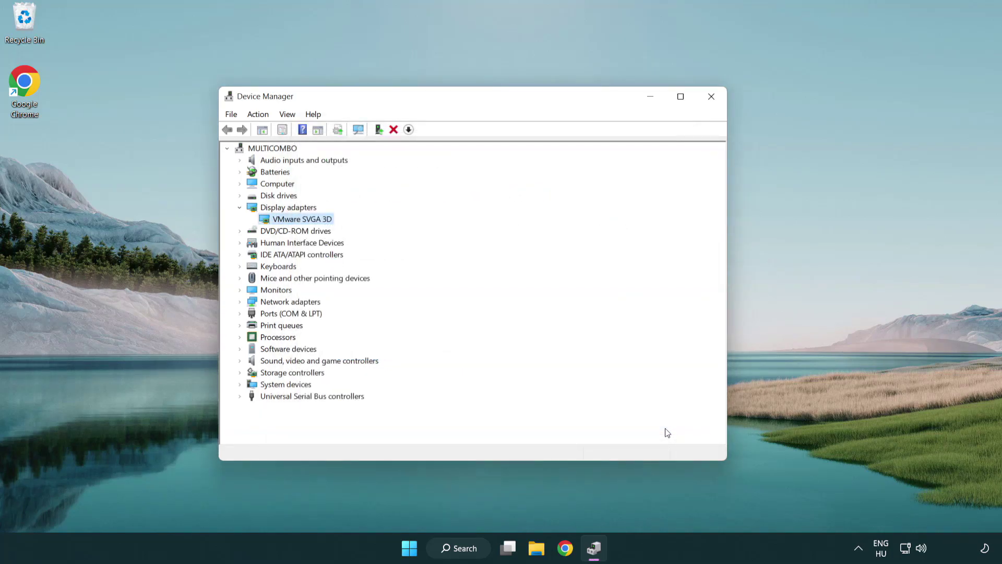
pyautogui.click(713, 99)
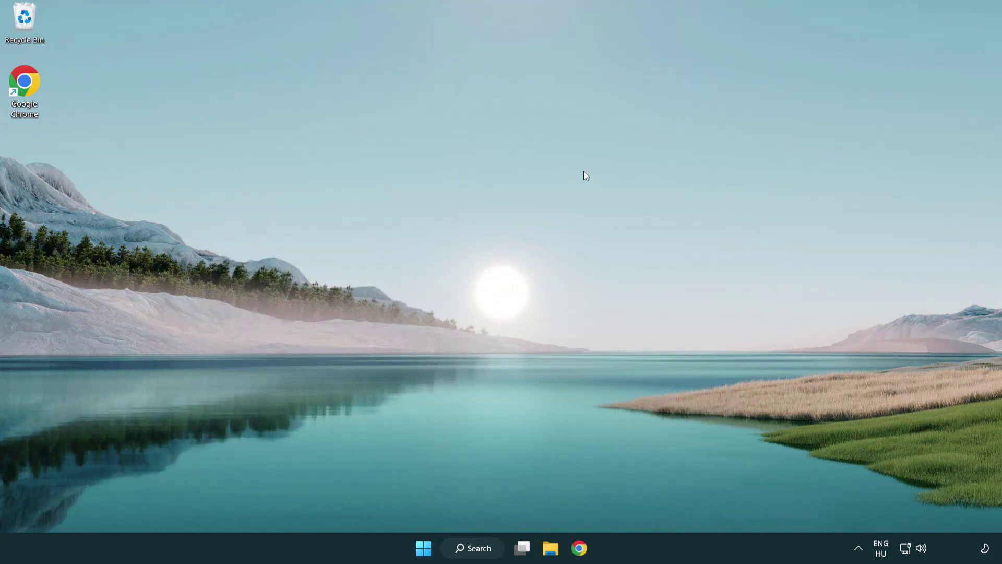
# Step: Search 'update', run Check for updates in Windows Update, and close Settings
pyautogui.click(483, 546)
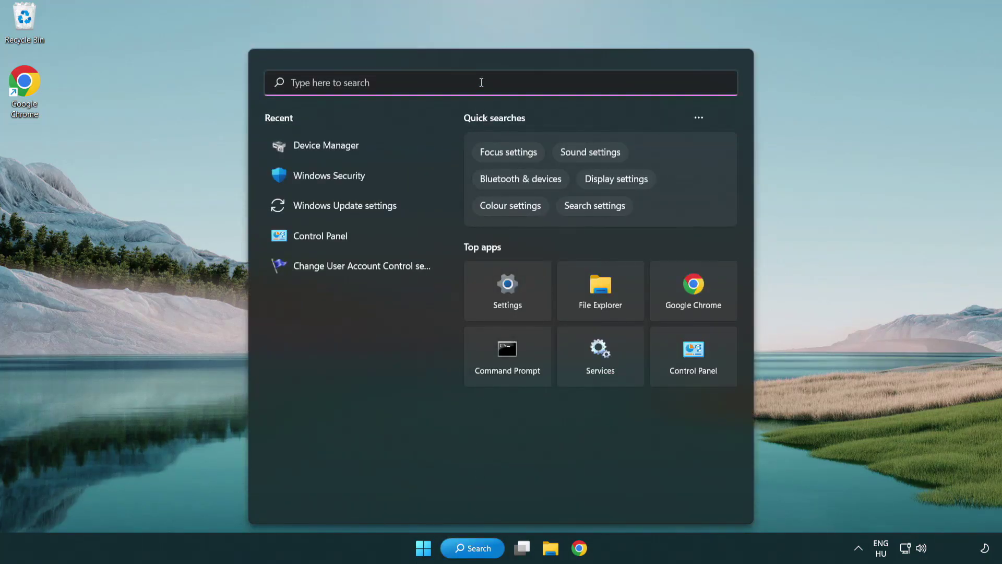
pyautogui.write('update')
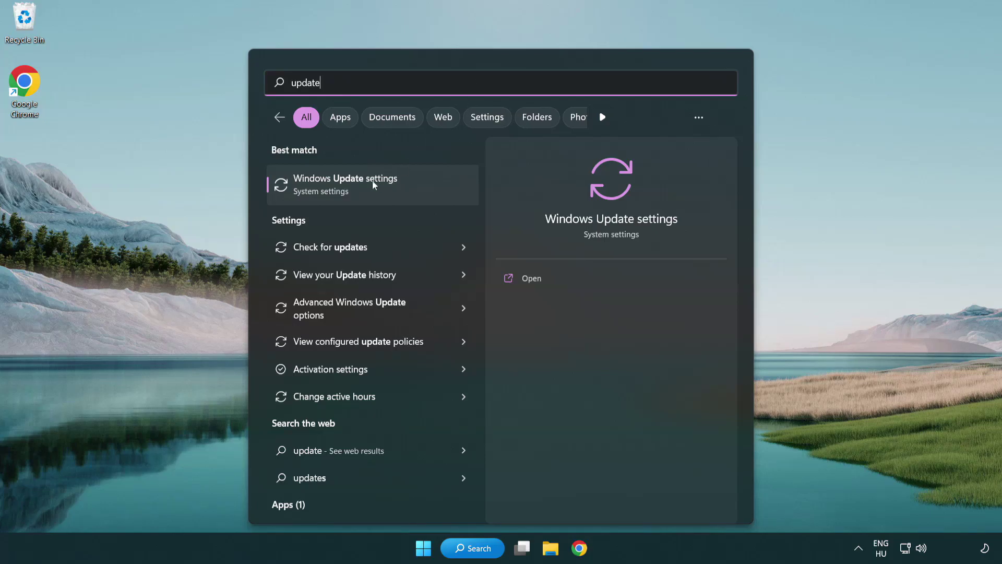
pyautogui.click(390, 189)
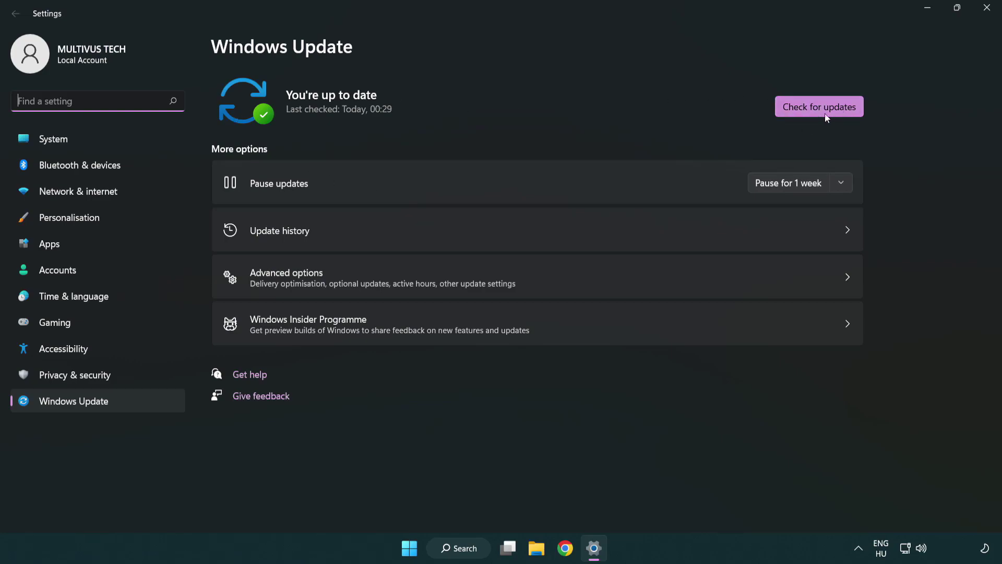
pyautogui.click(839, 111)
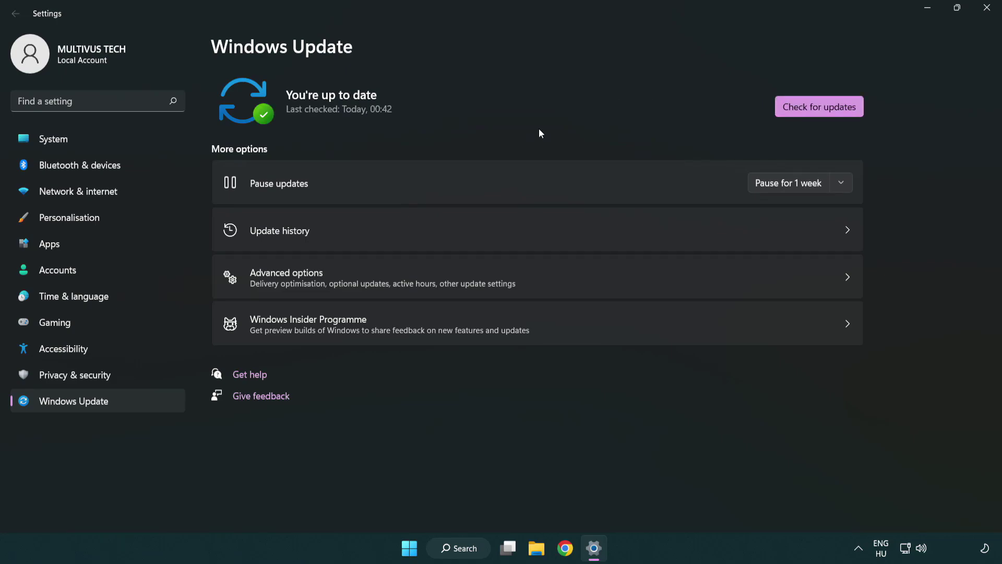
pyautogui.click(985, 8)
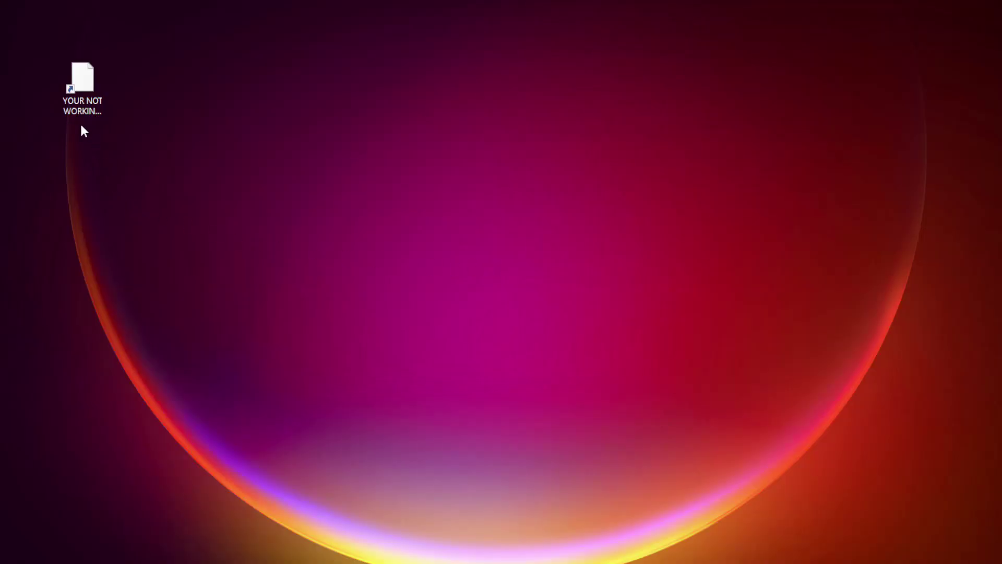
# Step: Open the Properties of the 'YOUR NOT WORKING APP' desktop shortcut
pyautogui.click(81, 121)
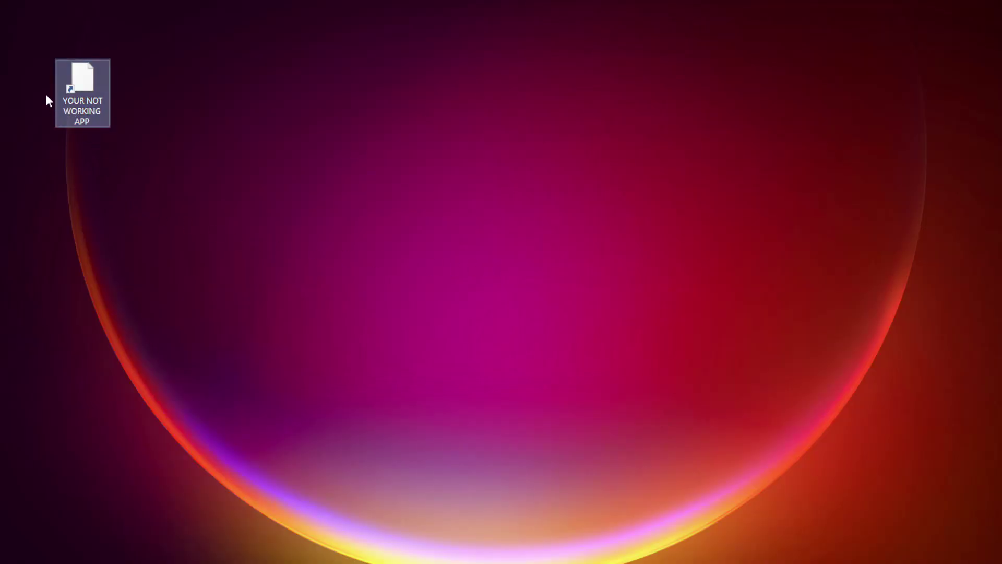
pyautogui.rightClick(81, 73)
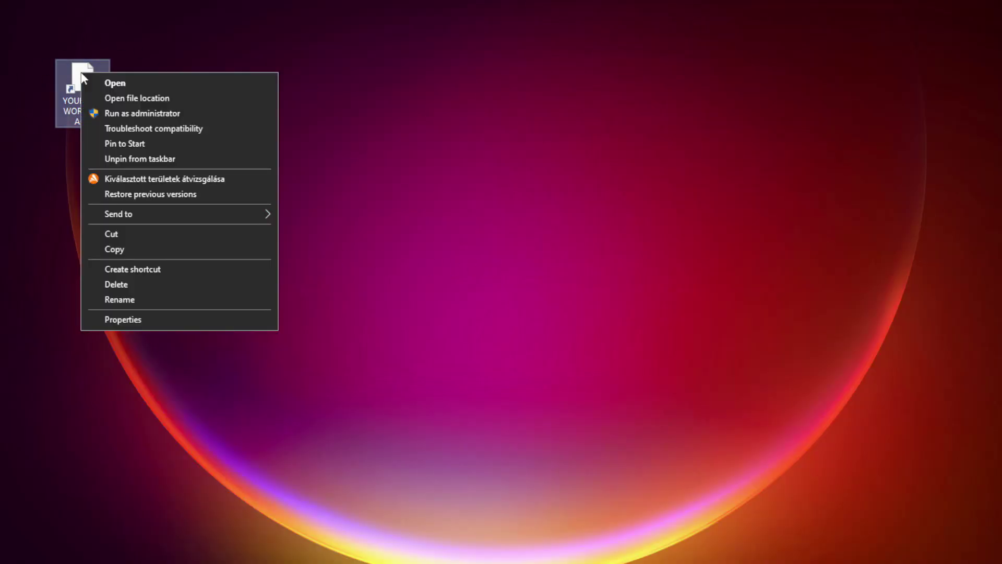
pyautogui.click(201, 321)
pyautogui.moveTo(221, 84); pyautogui.dragTo(503, 110)
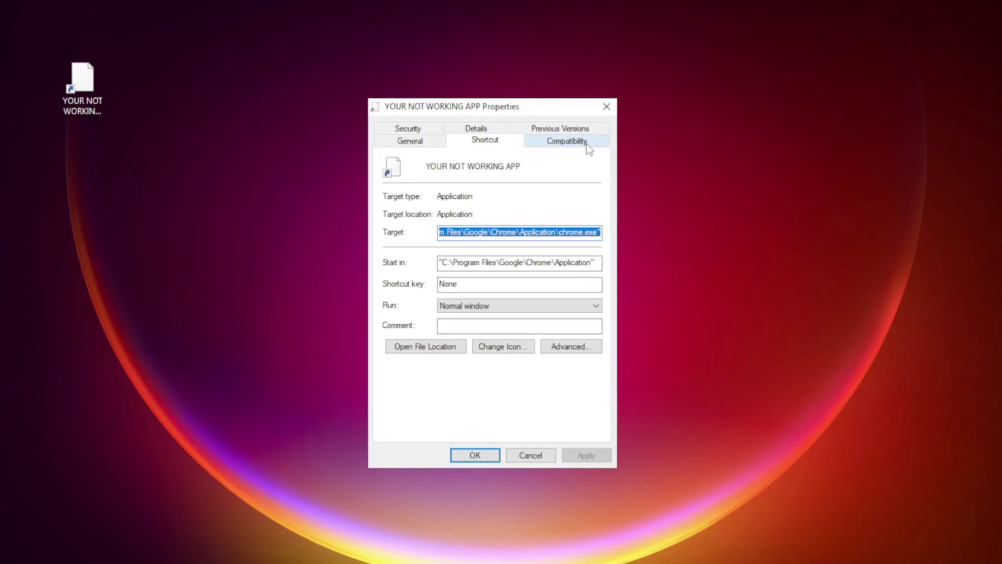
# Step: Set the shortcut to Windows 8 compatibility mode, apply it, and launch the app
pyautogui.click(567, 141)
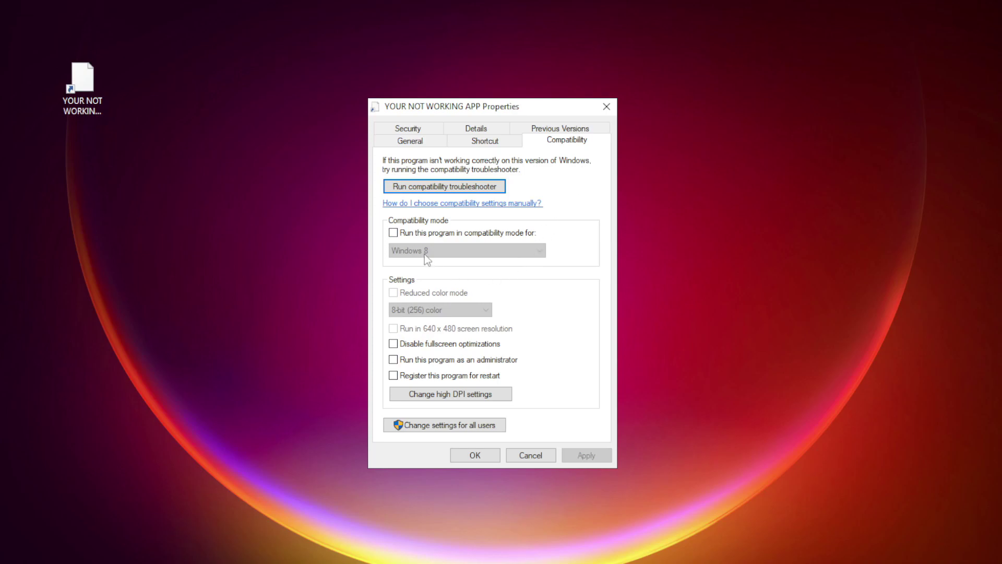
pyautogui.click(407, 233)
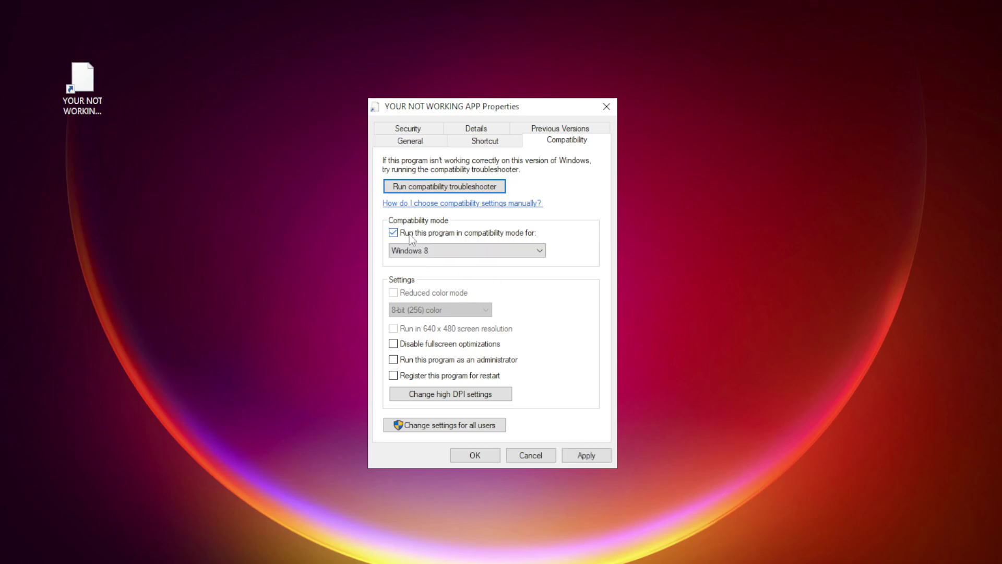
pyautogui.click(446, 250)
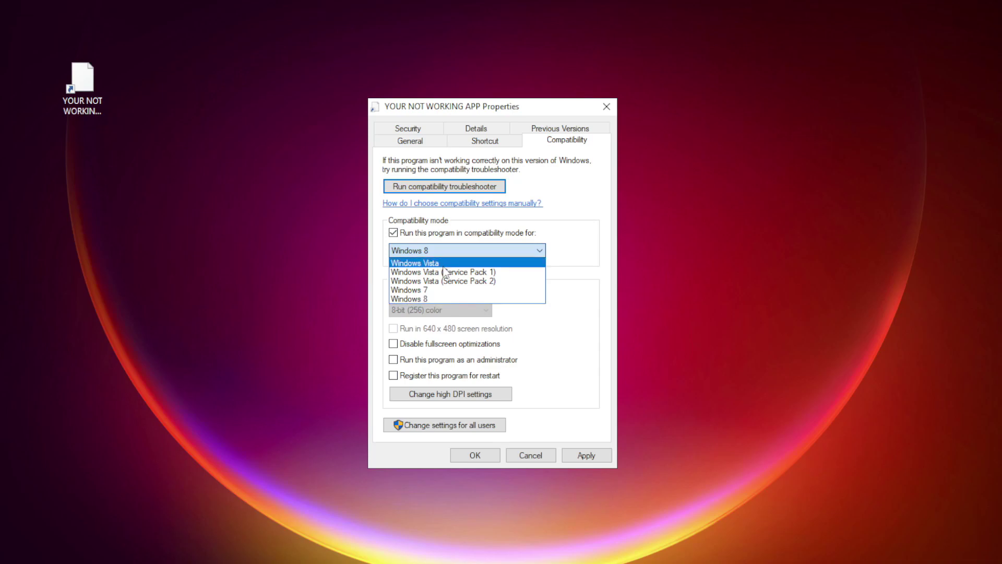
pyautogui.click(437, 296)
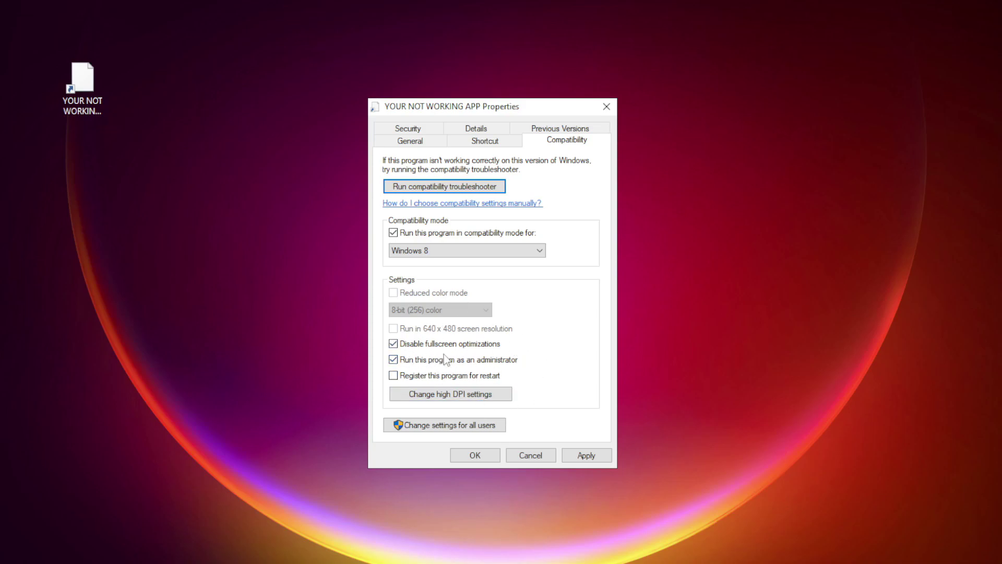
pyautogui.click(596, 459)
pyautogui.click(476, 457)
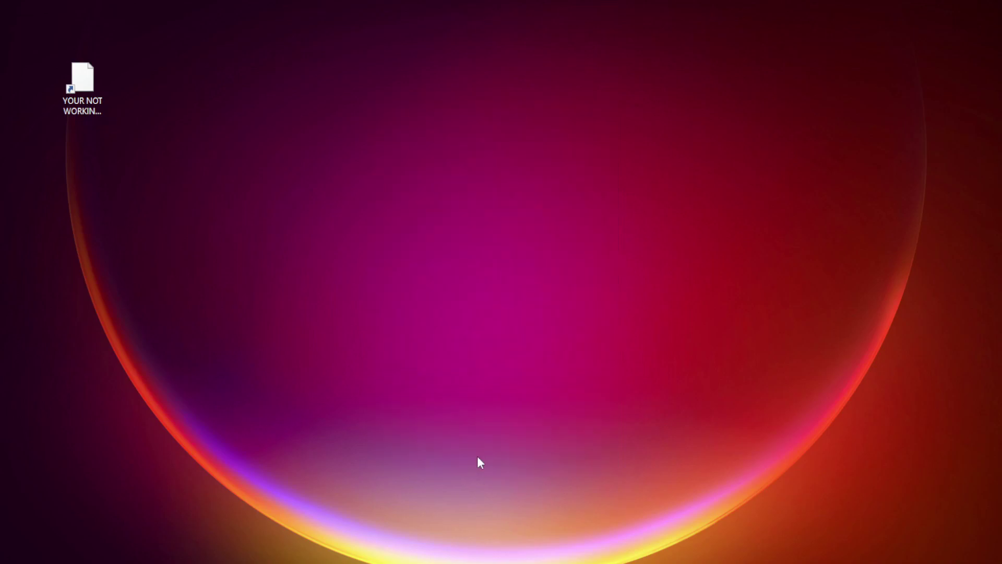
pyautogui.doubleClick(78, 86)
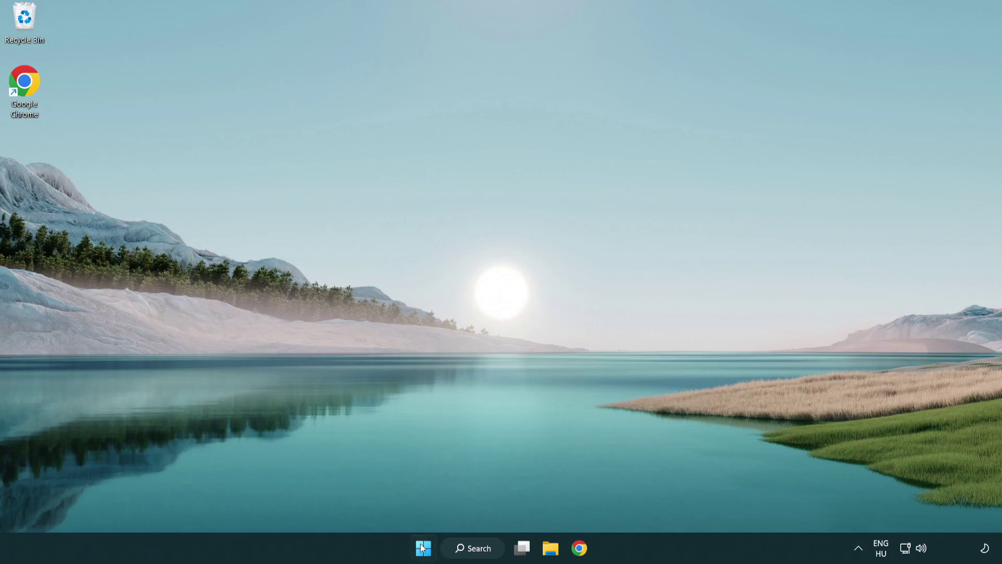
# Step: Open Task Manager's Startup list and disable Terminal
pyautogui.rightClick(424, 552)
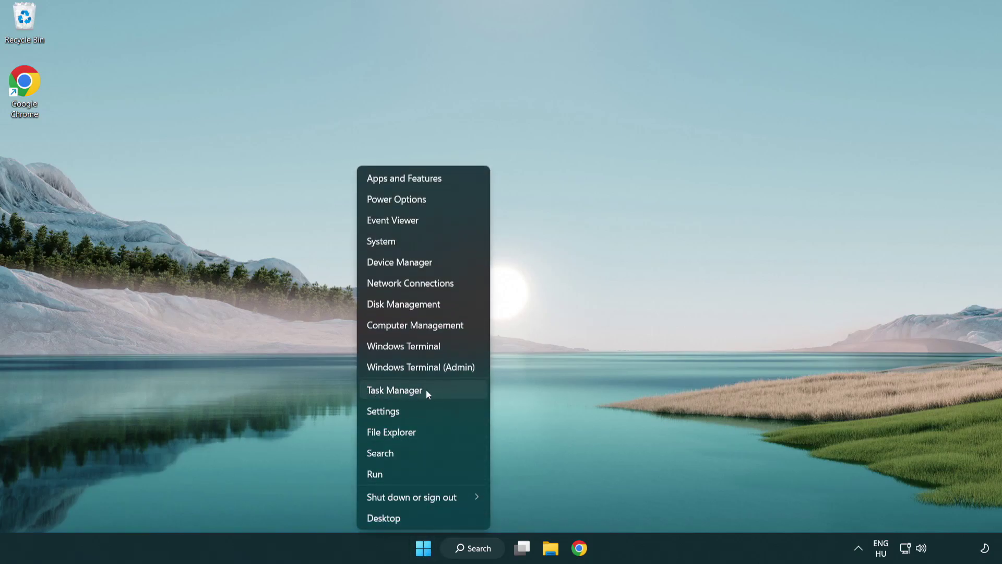
pyautogui.click(442, 395)
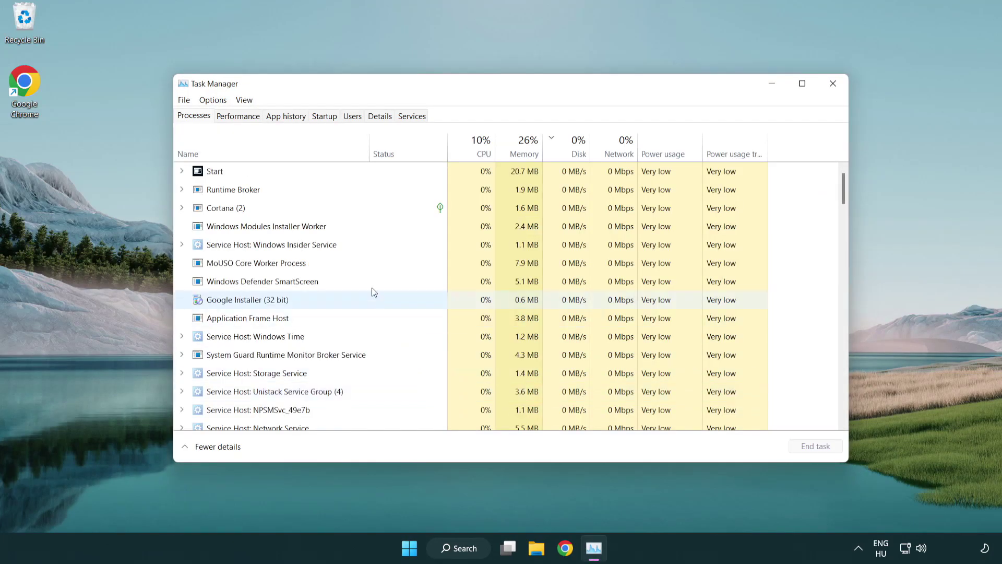
pyautogui.click(326, 119)
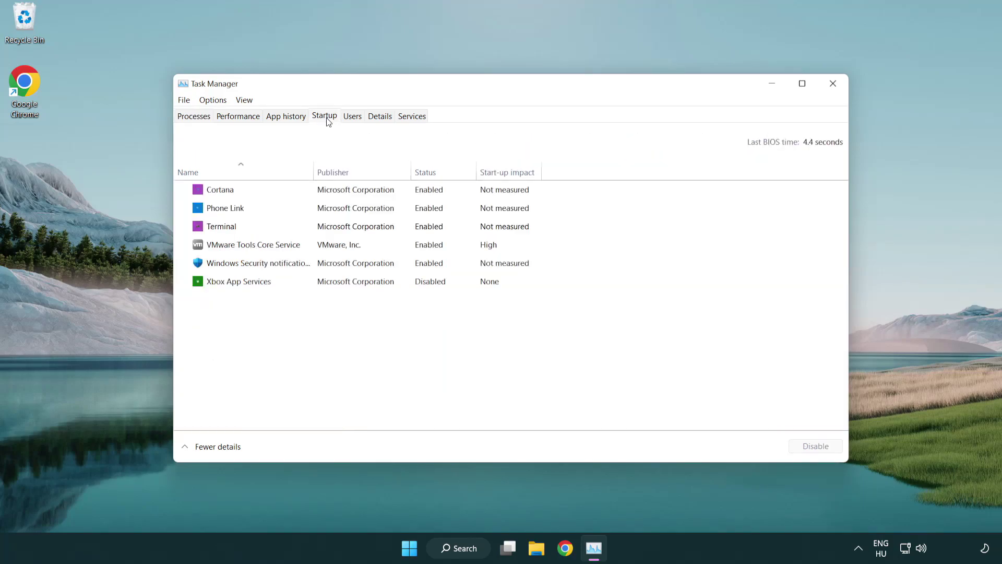
pyautogui.click(328, 228)
pyautogui.click(790, 445)
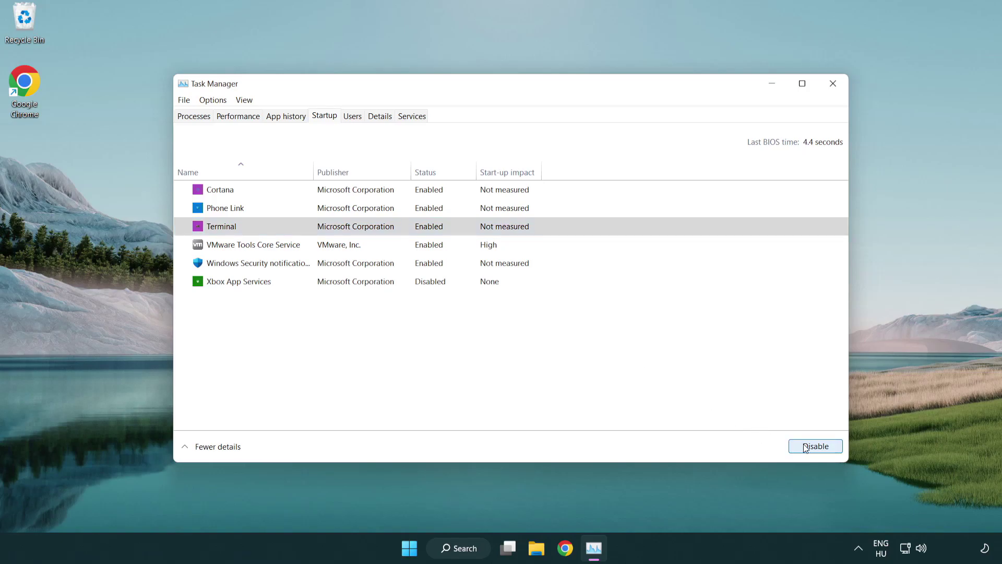
# Step: Disable Phone Link, Cortana and Windows Security notifications at startup
pyautogui.click(418, 210)
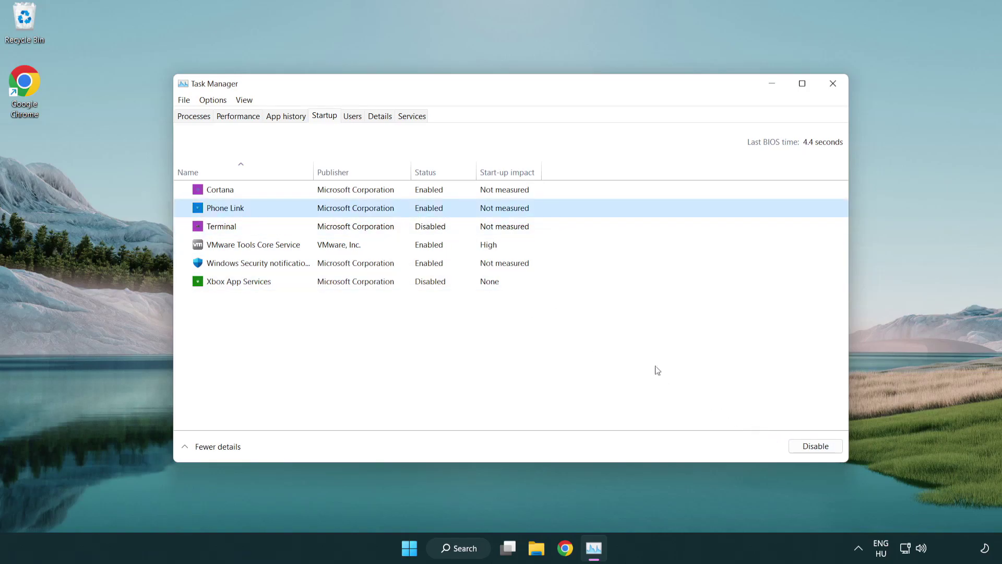
pyautogui.click(810, 447)
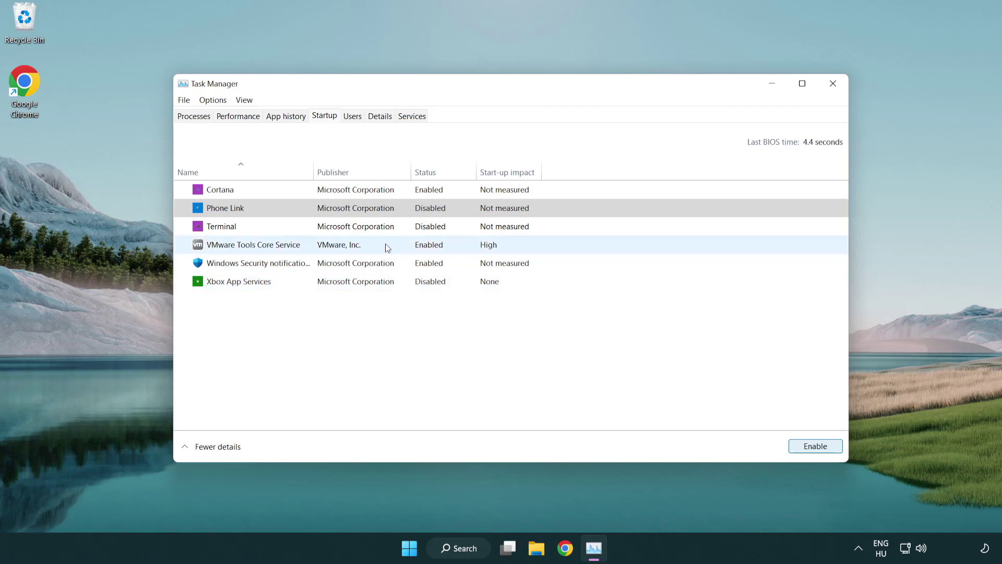
pyautogui.click(358, 196)
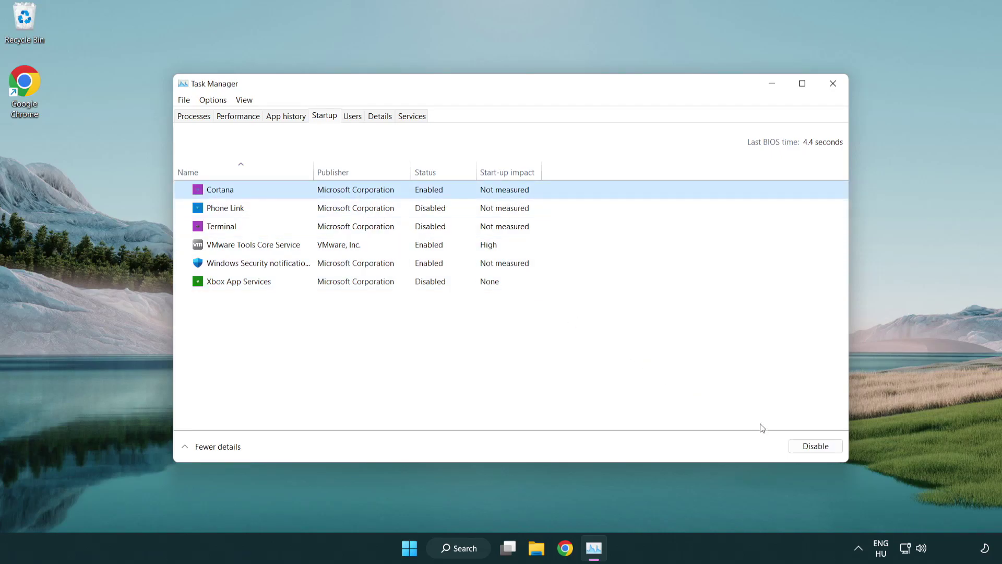
pyautogui.click(810, 447)
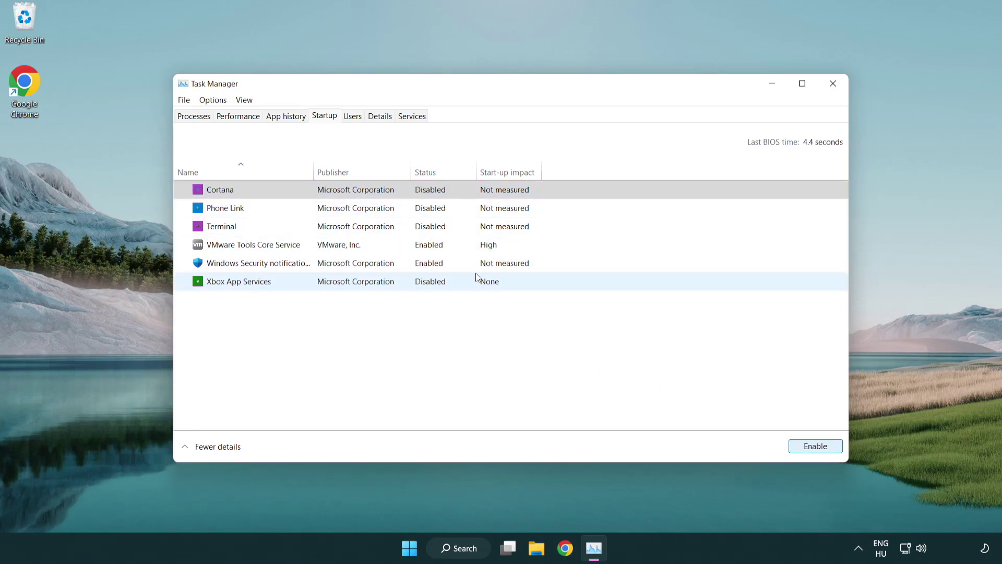
pyautogui.click(475, 266)
pyautogui.click(810, 447)
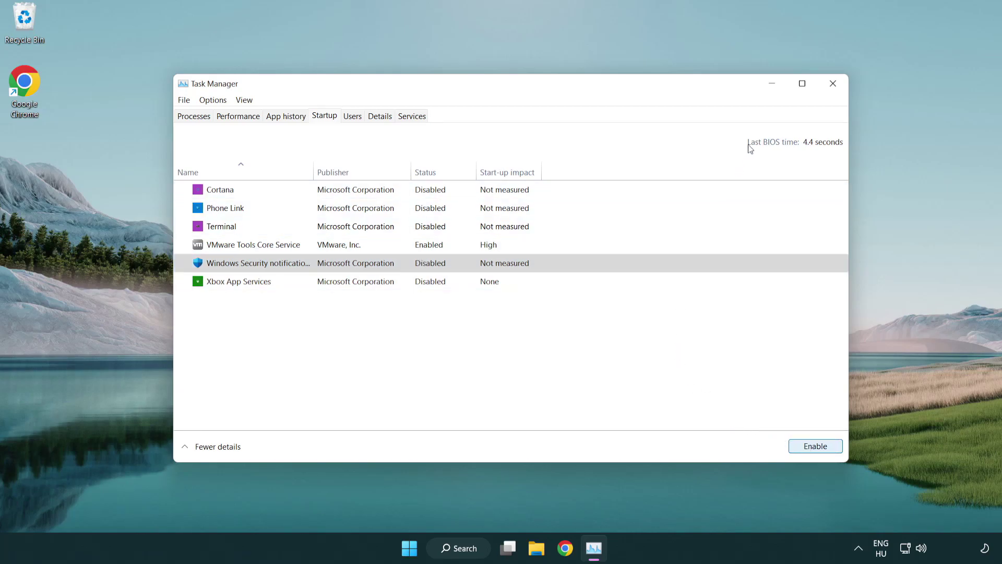
# Step: Close Task Manager, download dxwebsetup.exe from Chrome's DirectX page, and run it
pyautogui.click(834, 85)
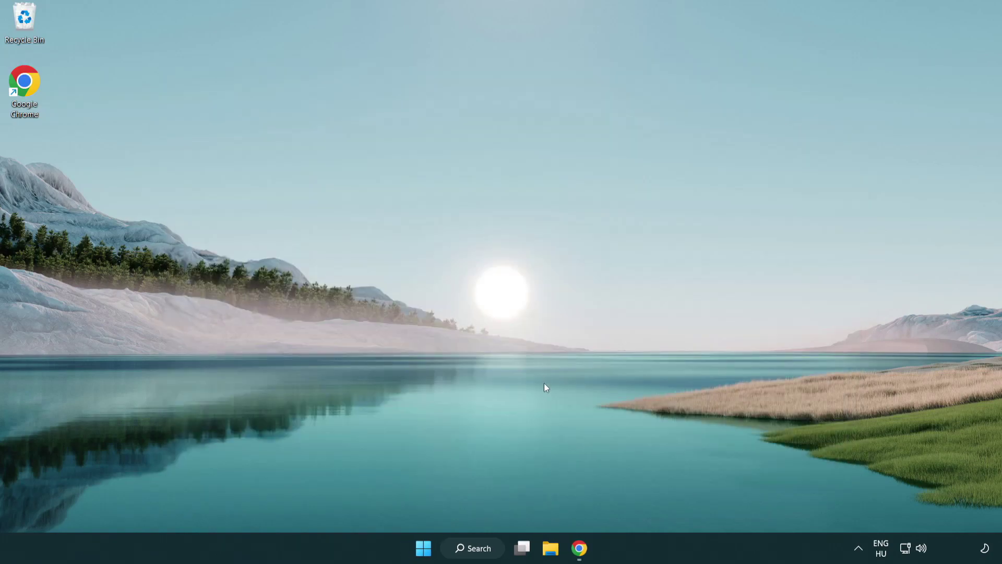
pyautogui.click(580, 548)
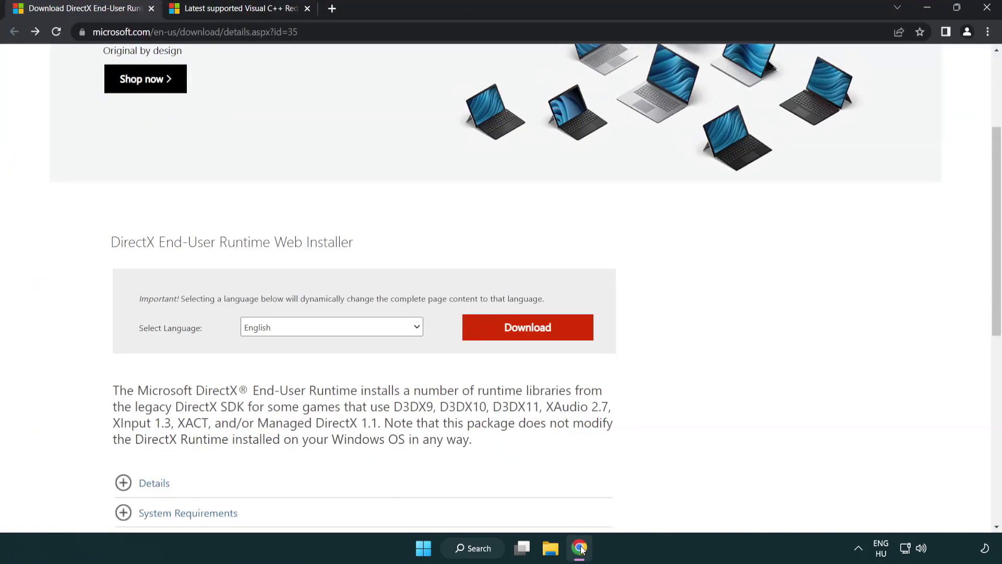
pyautogui.scroll(1, 418, 453)
pyautogui.scroll(3, 418, 453)
pyautogui.click(347, 33)
pyautogui.click(347, 33)
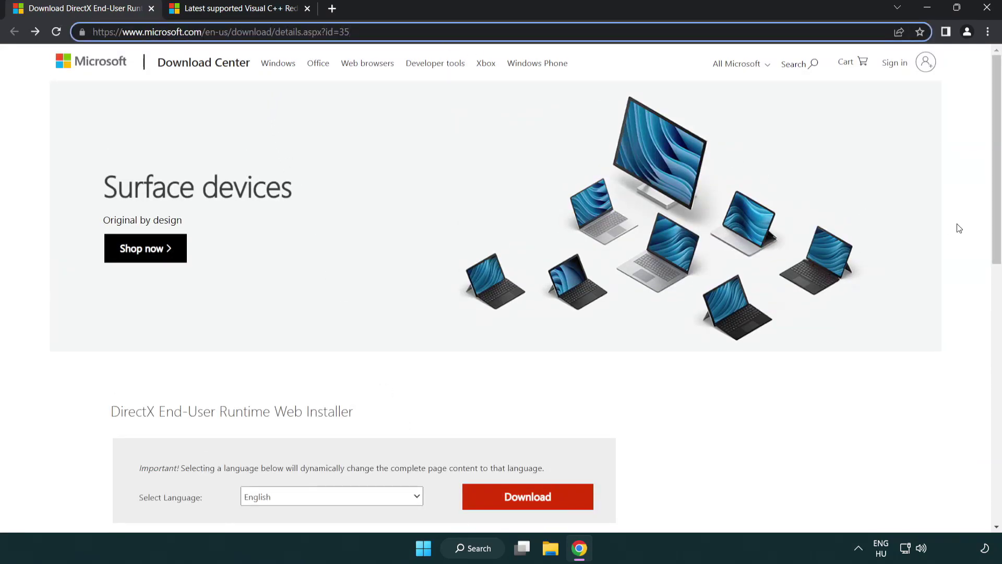
pyautogui.click(957, 226)
pyautogui.moveTo(995, 226); pyautogui.dragTo(995, 289)
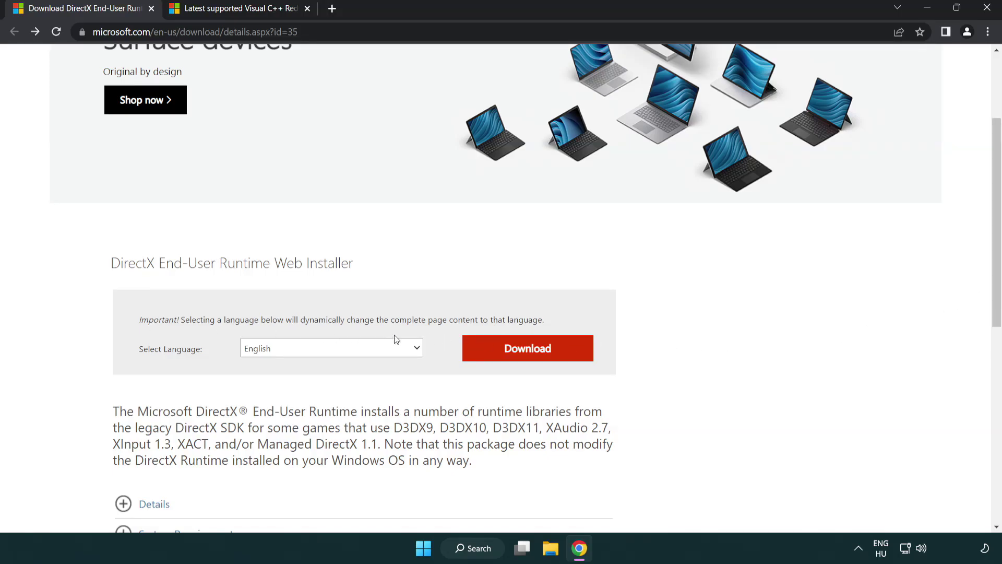
pyautogui.click(533, 360)
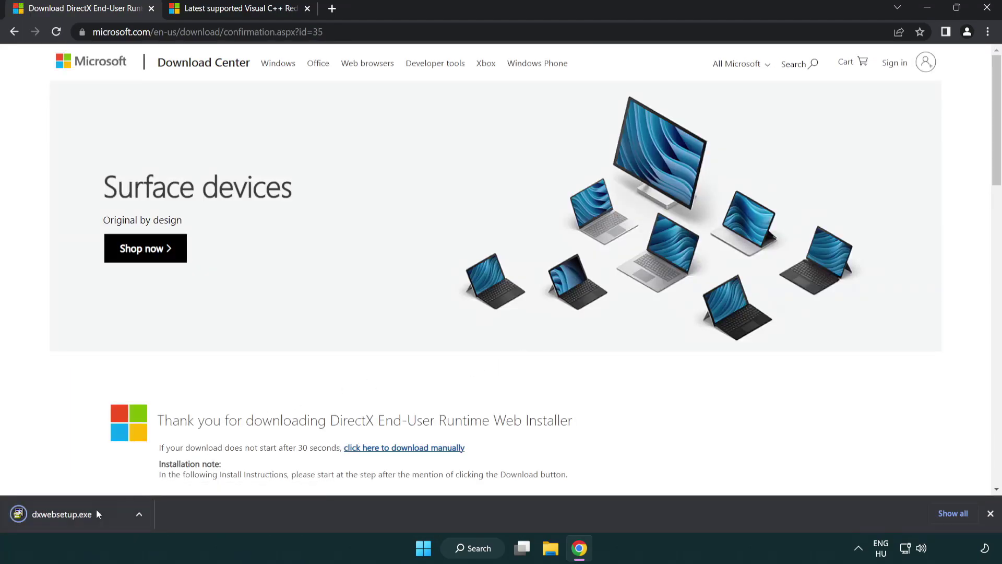
pyautogui.click(65, 516)
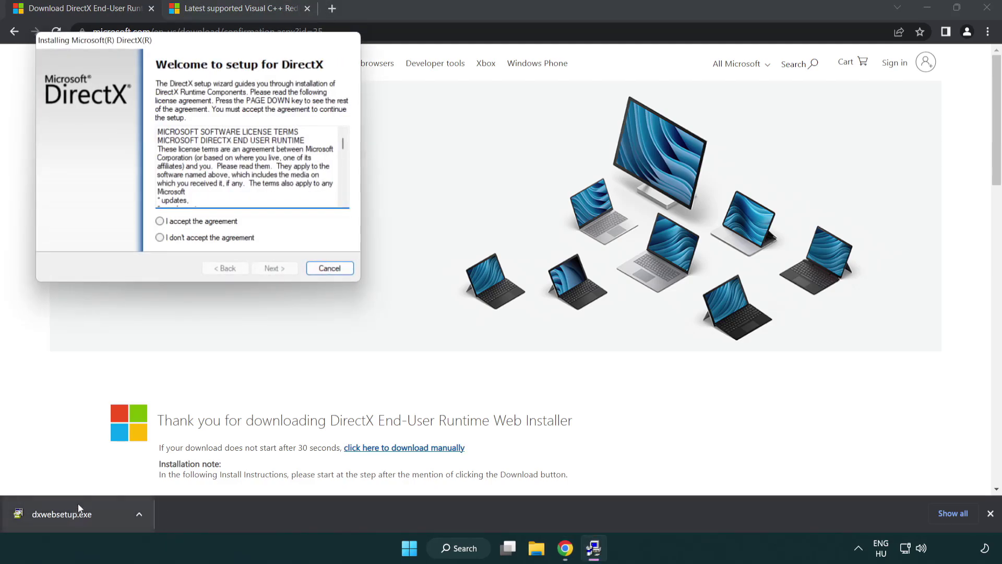
# Step: Accept the DirectX license, skip the Bing Bar offer, and finish setup
pyautogui.moveTo(152, 47); pyautogui.dragTo(440, 157)
pyautogui.moveTo(631, 259); pyautogui.dragTo(631, 301)
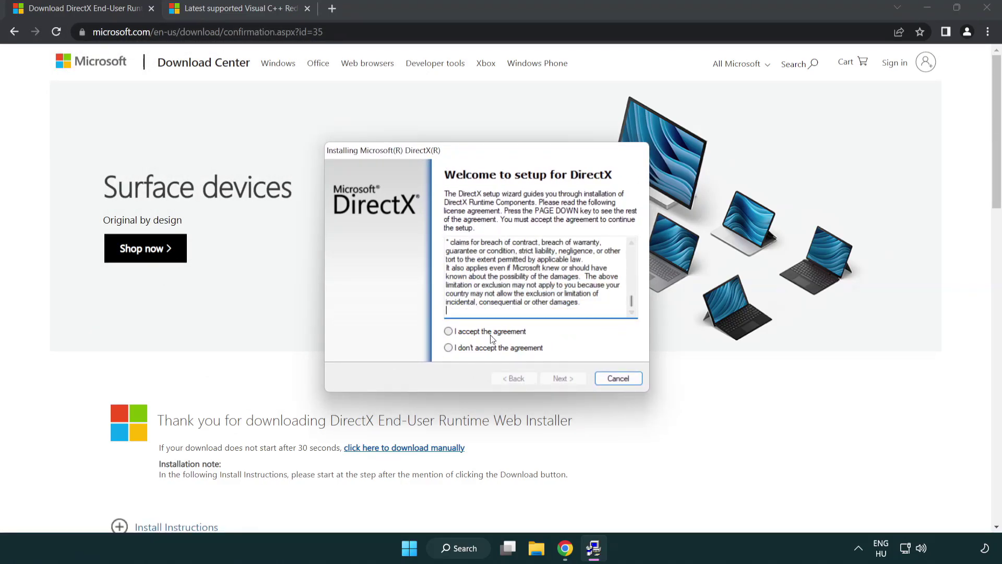
pyautogui.click(448, 331)
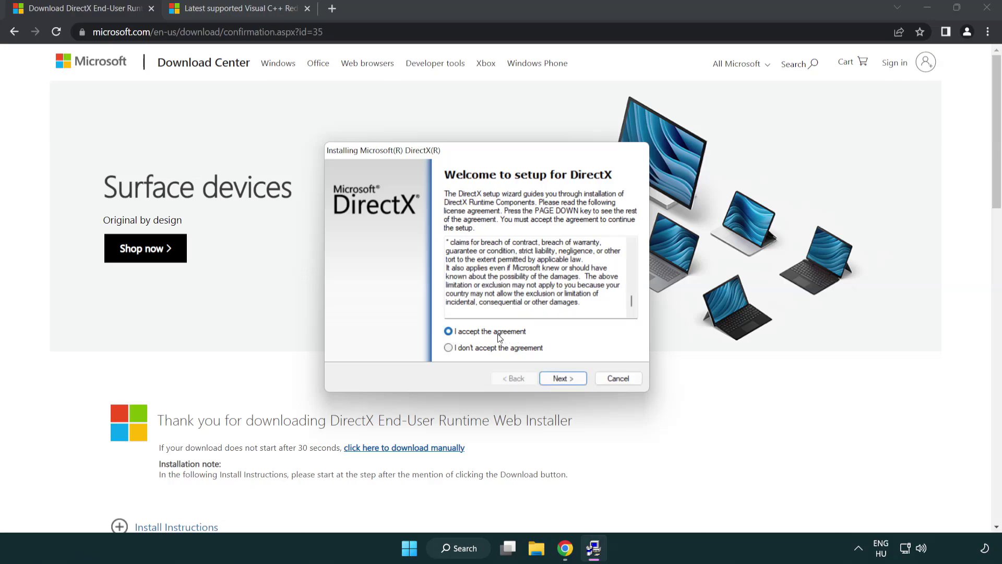
pyautogui.click(564, 380)
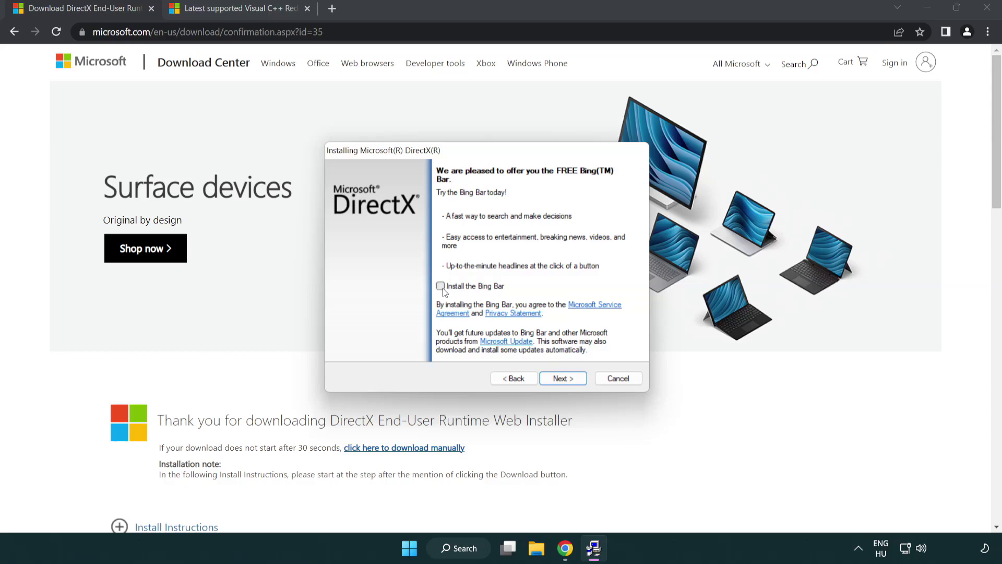
pyautogui.click(568, 380)
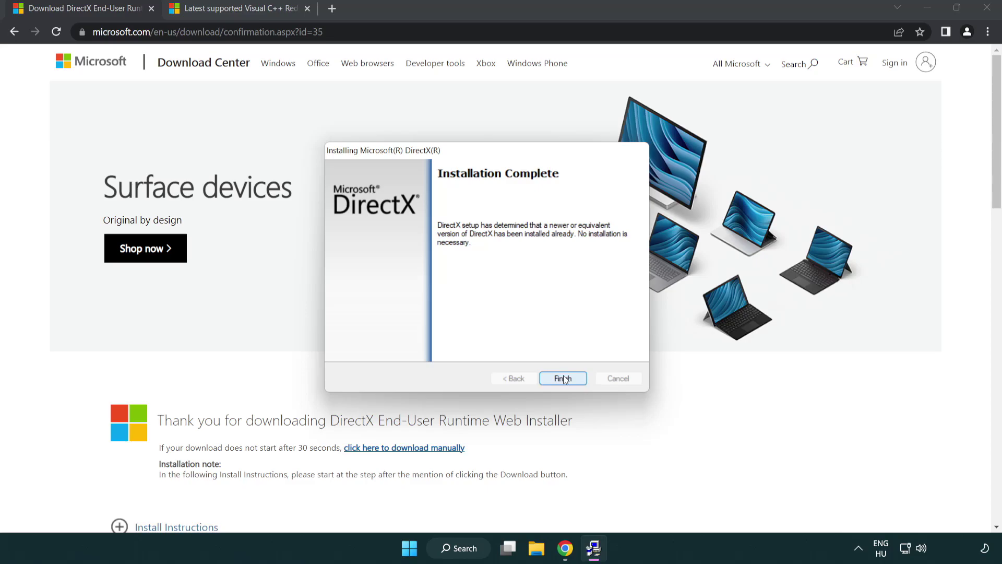
pyautogui.click(563, 375)
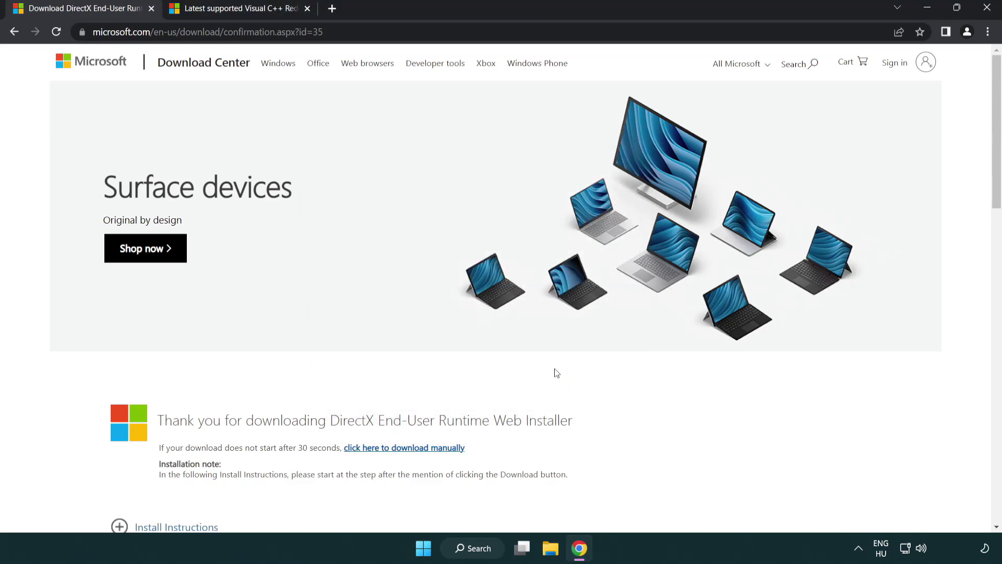
# Step: Switch to the Visual C++ redistributable article and close the DirectX download tab
pyautogui.click(151, 8)
pyautogui.click(151, 9)
pyautogui.moveTo(432, 31); pyautogui.dragTo(368, 31)
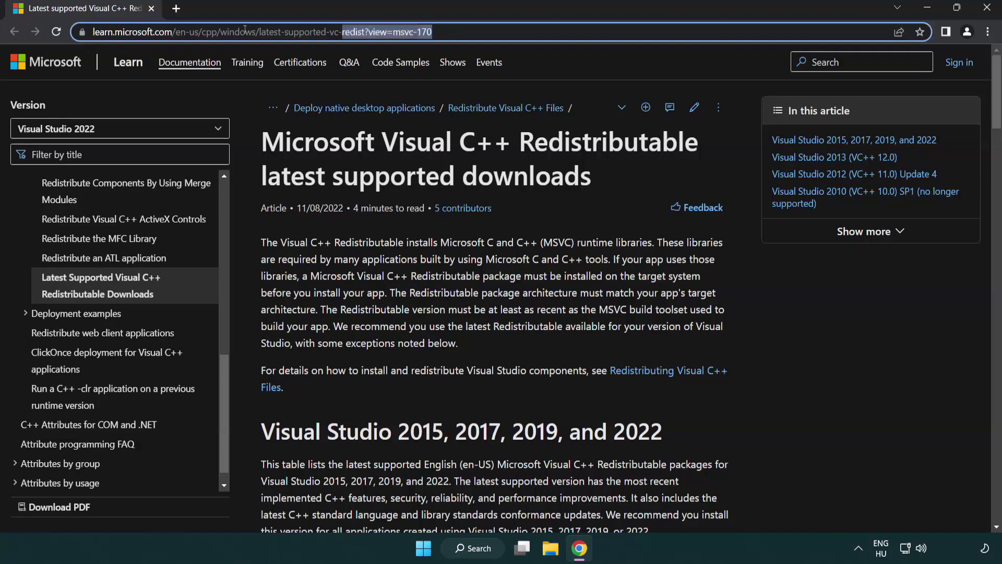
pyautogui.click(536, 34)
pyautogui.click(516, 171)
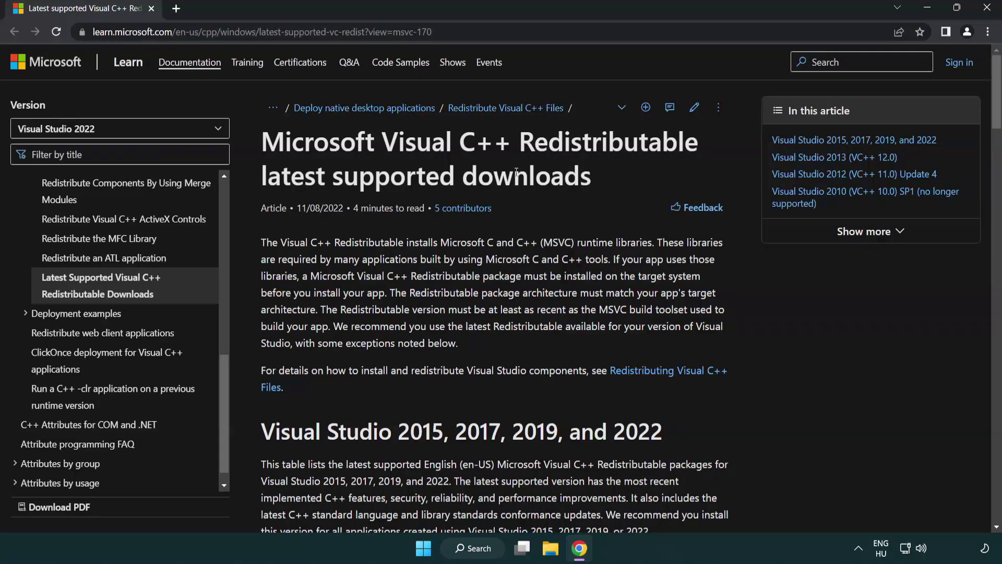
pyautogui.scroll(-6, 515, 172)
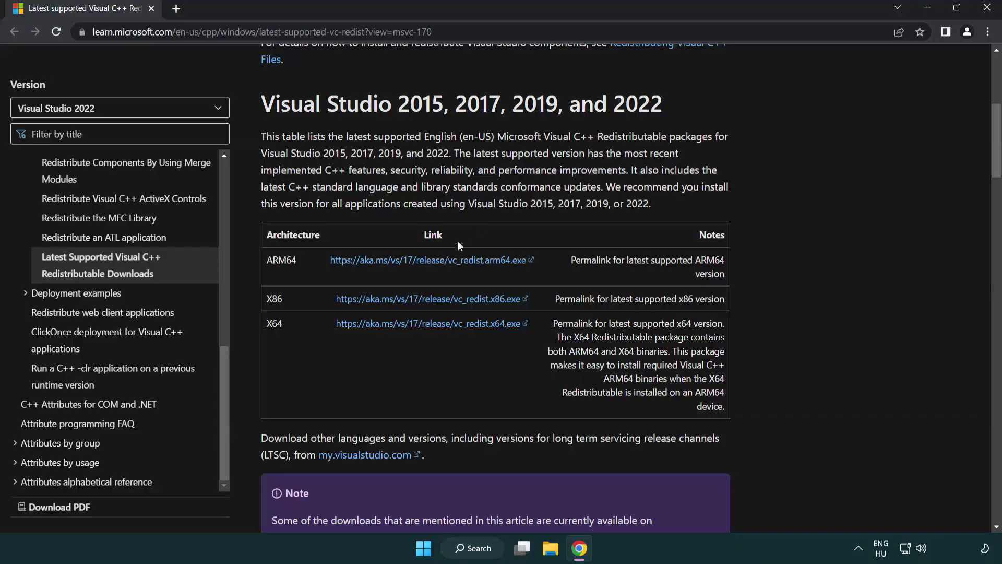
# Step: Download the ARM64, x86 and x64 redistributables and launch VC_redist.arm64.exe
pyautogui.click(406, 263)
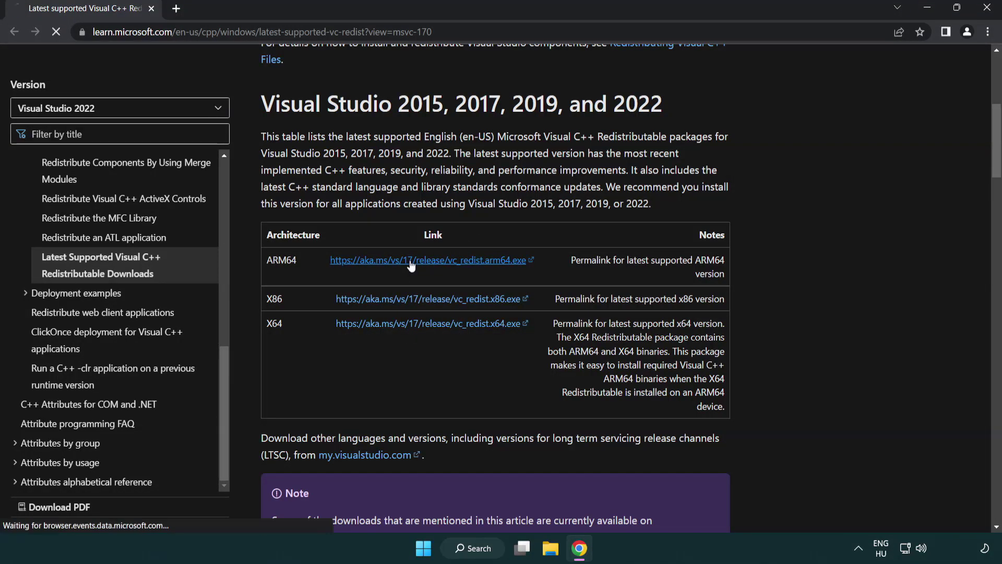
pyautogui.click(418, 299)
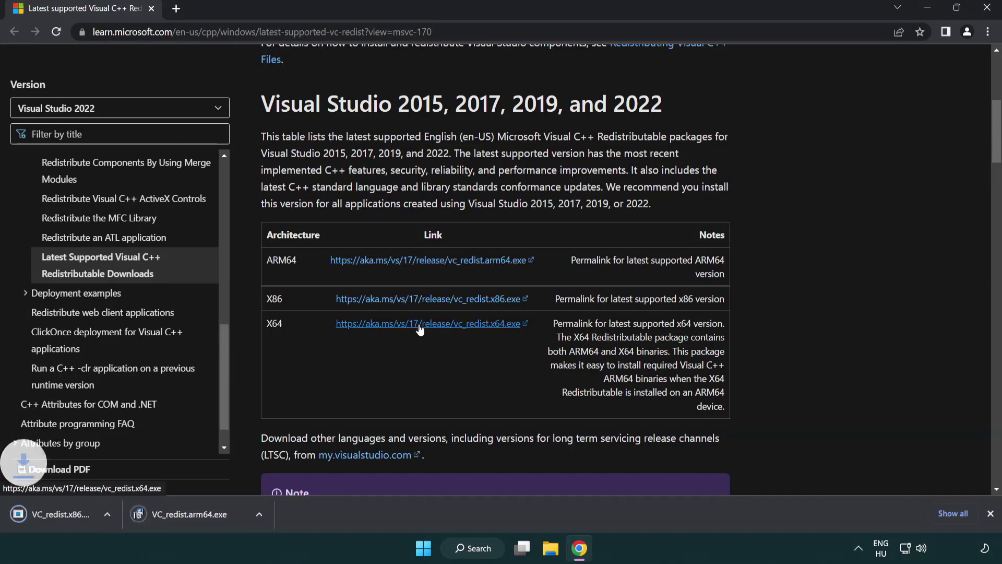
pyautogui.click(418, 325)
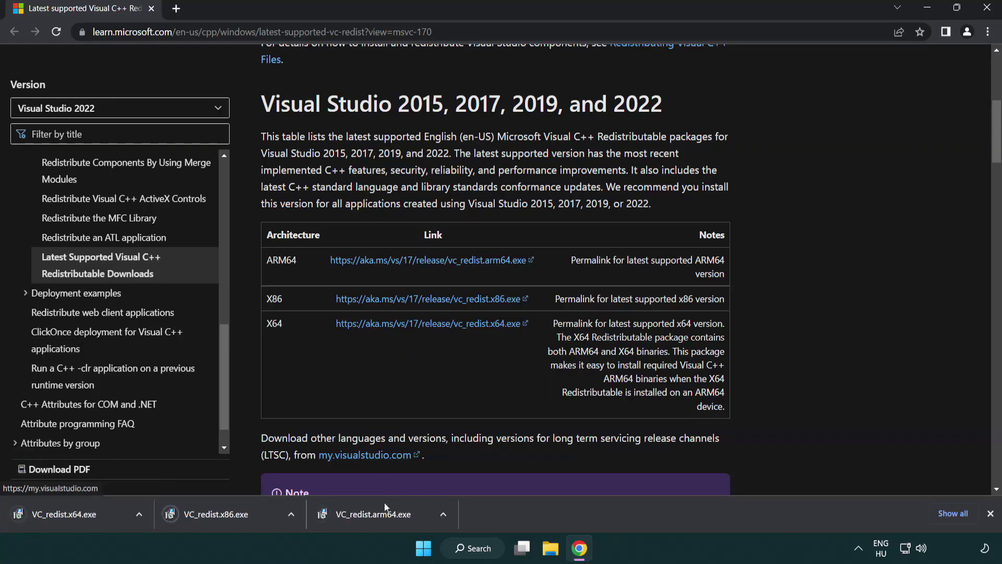
pyautogui.click(383, 521)
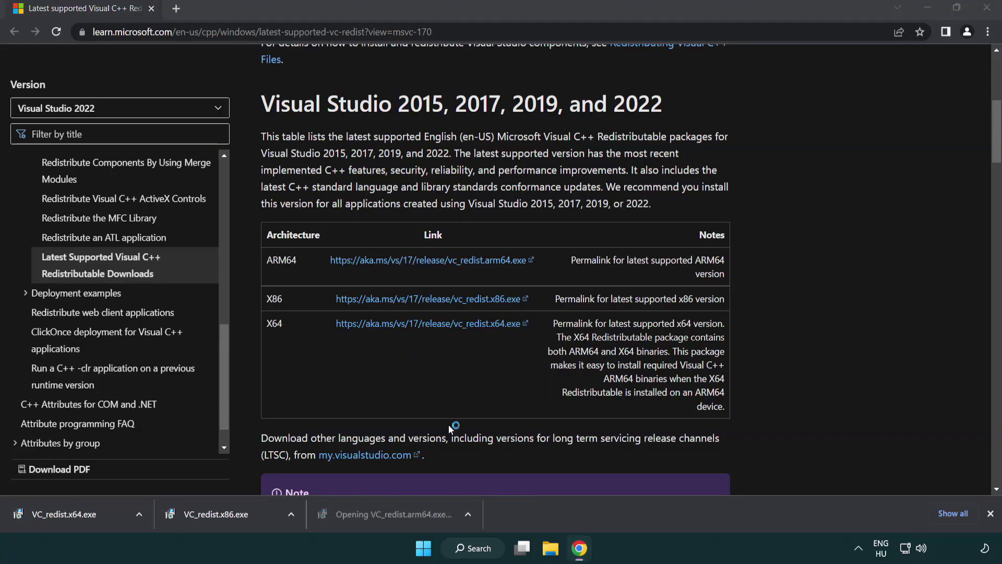
pyautogui.moveTo(643, 255); pyautogui.dragTo(643, 297)
# Step: Accept the license and try installing the ARM64 redistributable, dismissing its failure
pyautogui.click(362, 327)
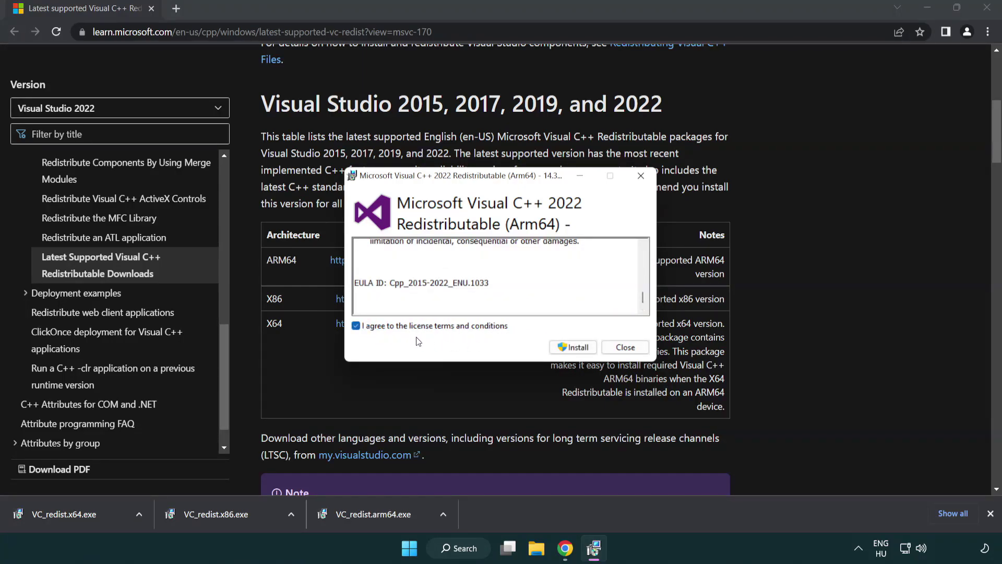
pyautogui.click(558, 347)
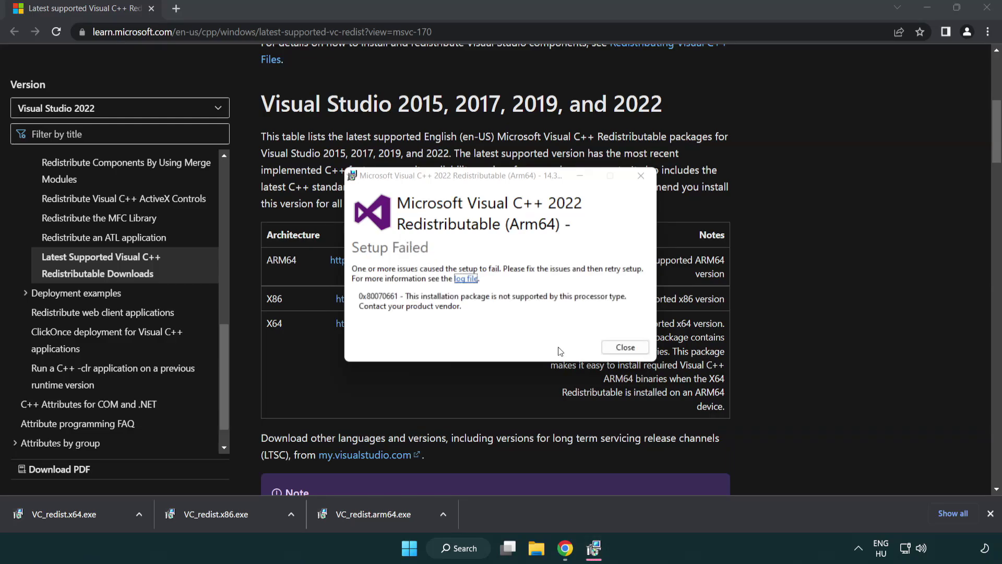
pyautogui.click(625, 347)
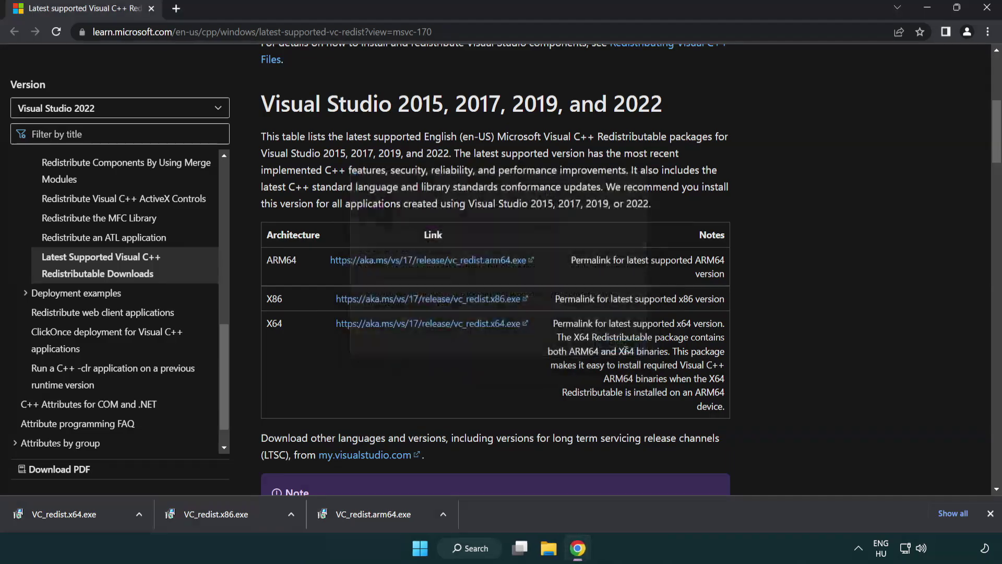
# Step: Install VC_redist.x86.exe and VC_redist.x64.exe without restarting, then close Chrome
pyautogui.click(224, 520)
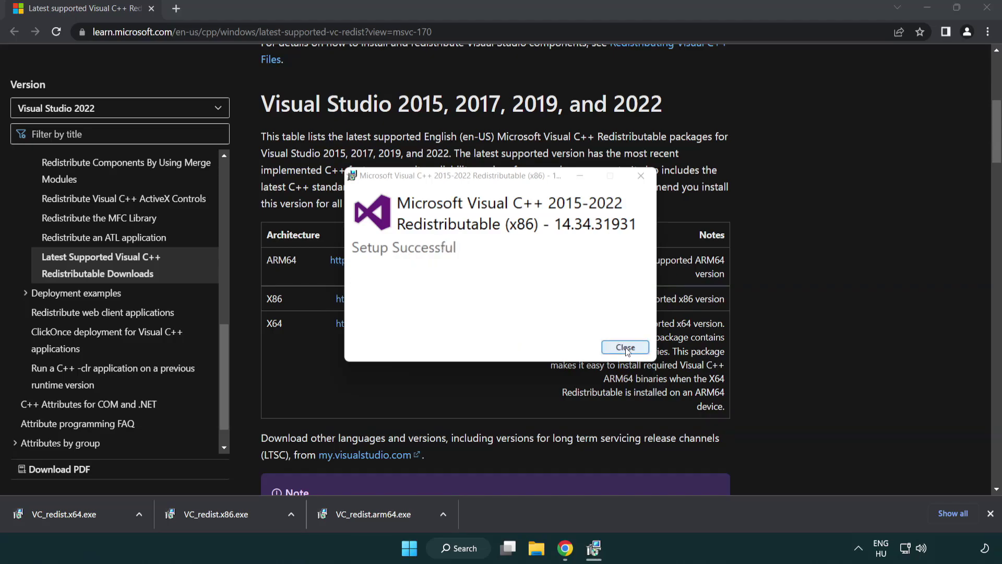
pyautogui.click(626, 347)
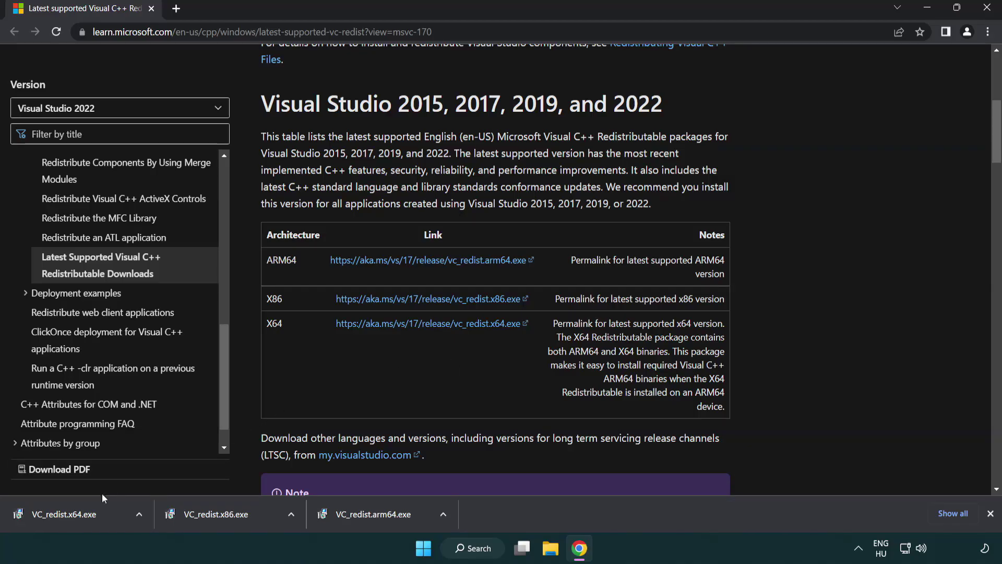
pyautogui.click(76, 514)
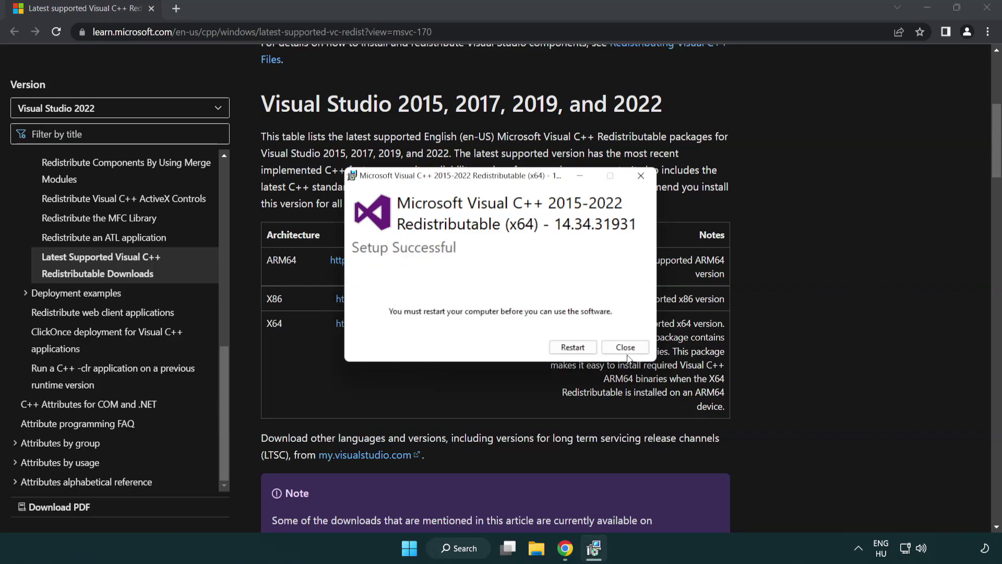
pyautogui.click(633, 348)
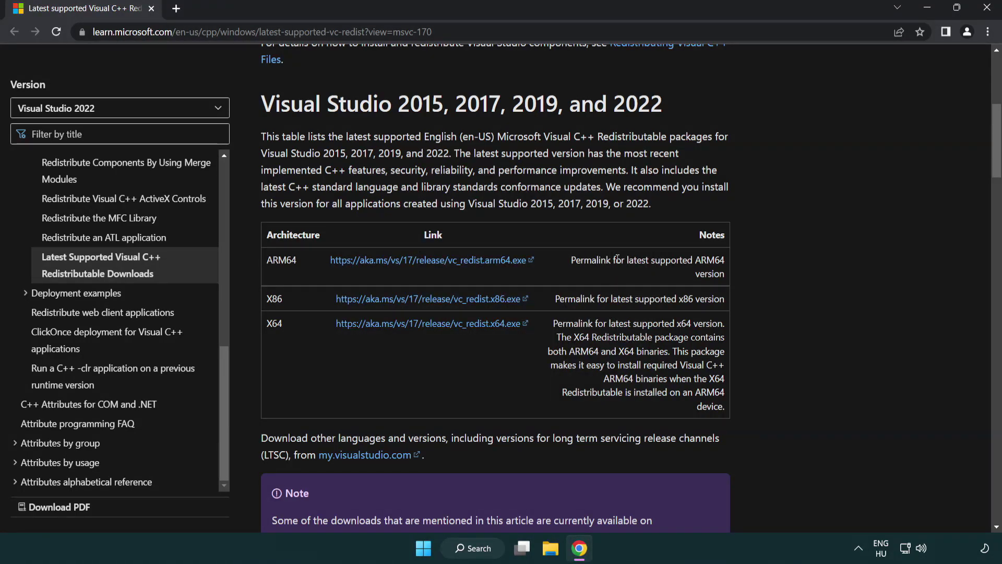
pyautogui.click(988, 9)
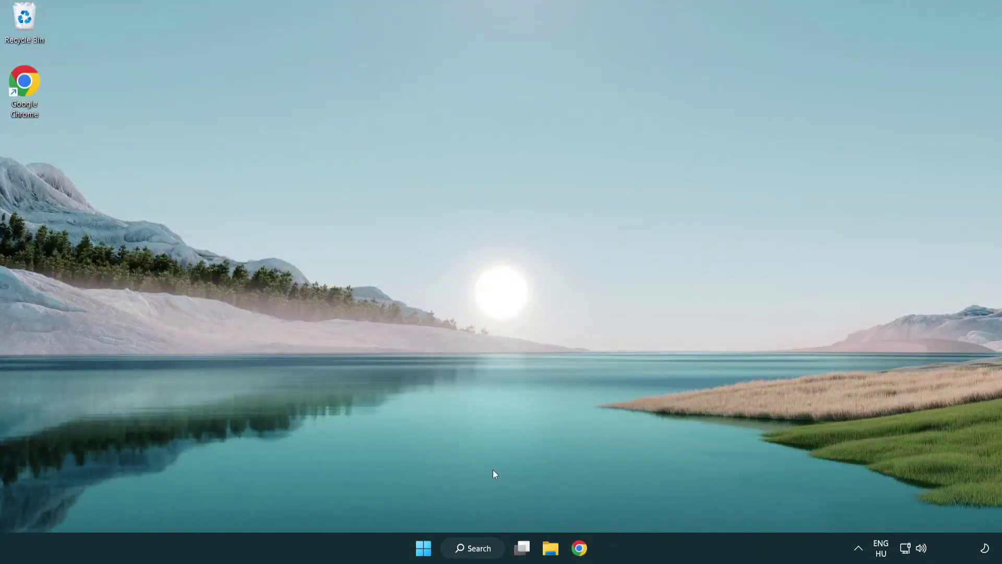
# Step: Search 'cmd' and run Command Prompt as administrator
pyautogui.click(466, 549)
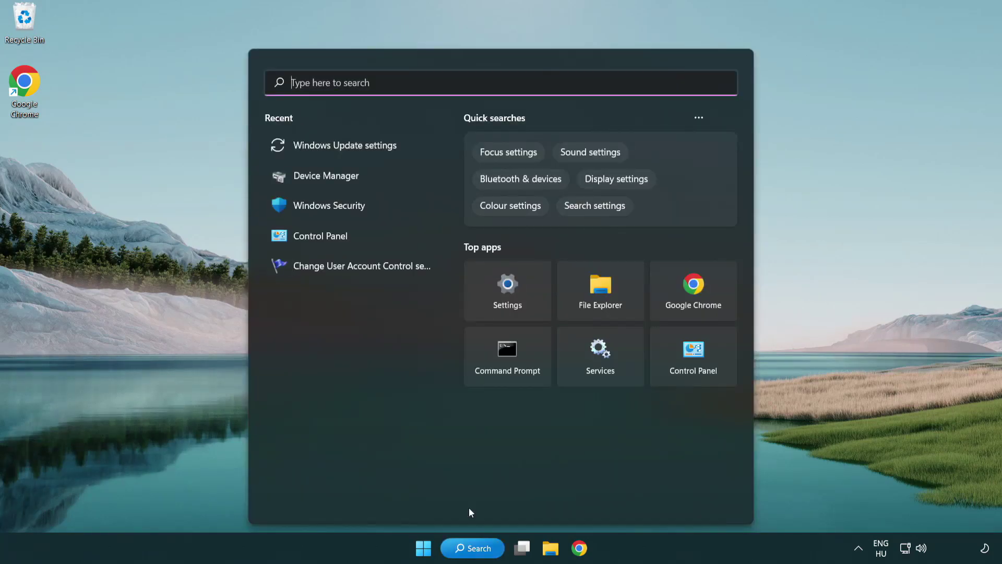
pyautogui.write('cmd')
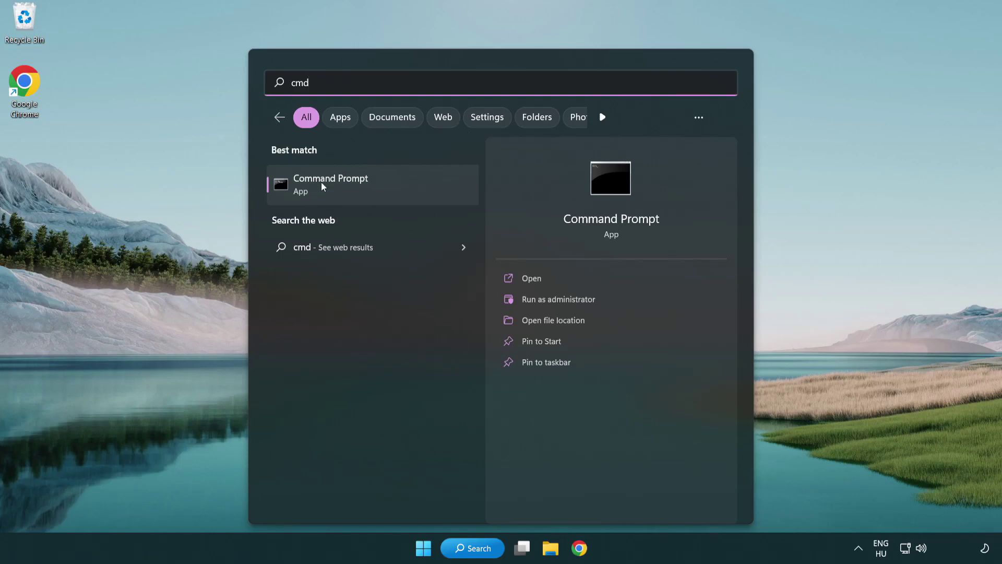
pyautogui.rightClick(385, 189)
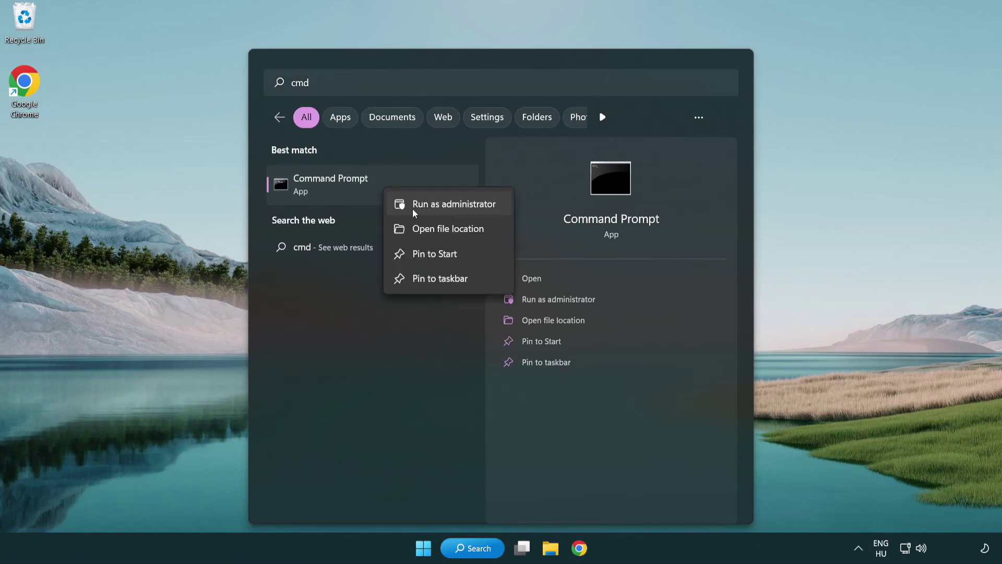
pyautogui.click(452, 209)
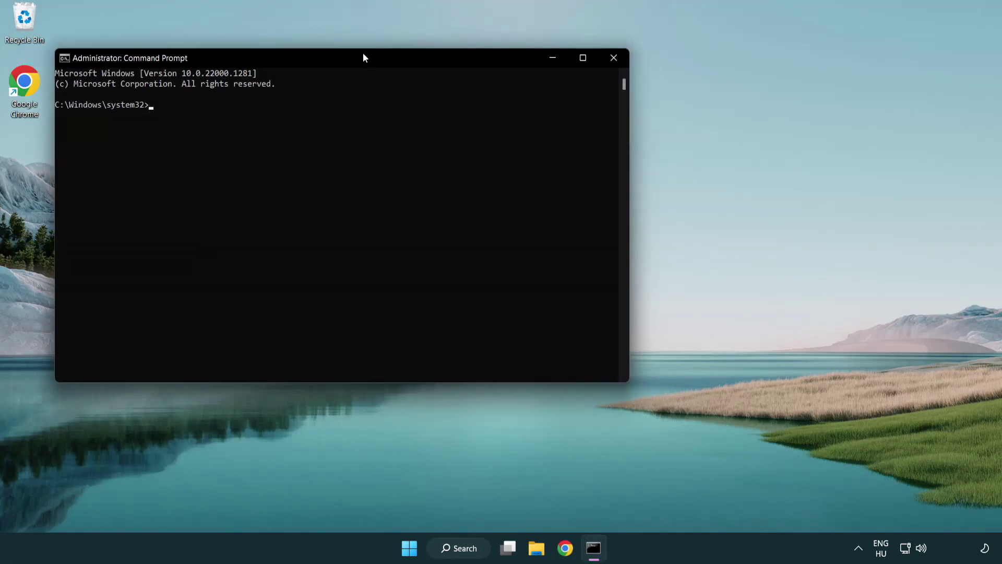
pyautogui.moveTo(363, 55); pyautogui.dragTo(511, 99)
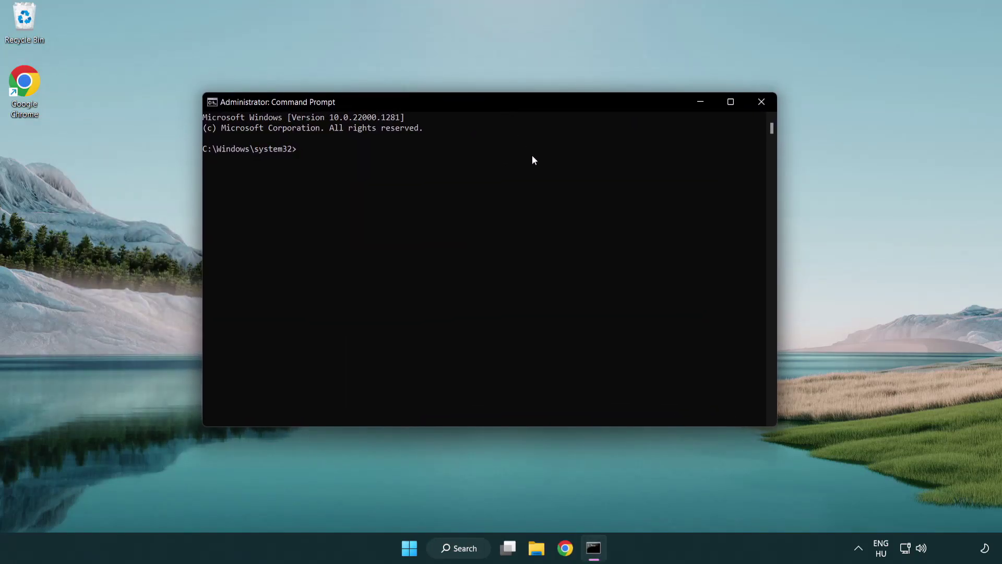
# Step: Run sfc /scannow in Command Prompt, confirm no integrity violations, and close the window
pyautogui.write('sfc')
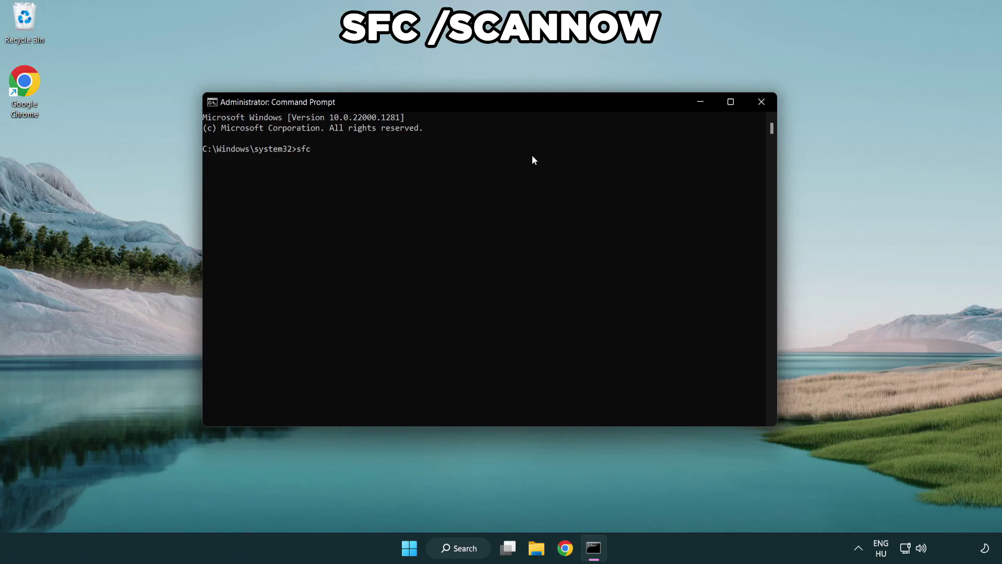
pyautogui.write(' /scannow')
pyautogui.press('Return')
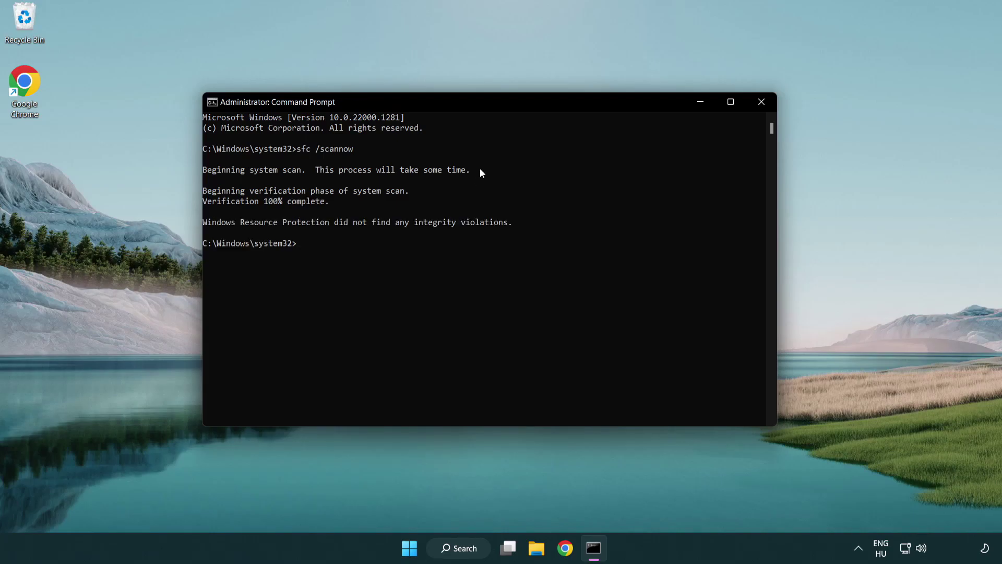
pyautogui.click(762, 103)
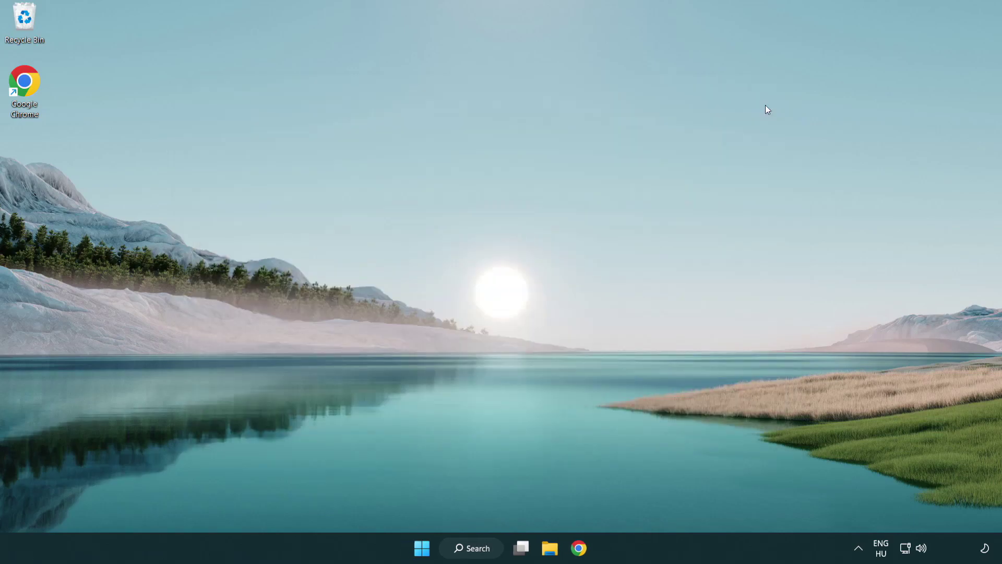
pyautogui.click(424, 548)
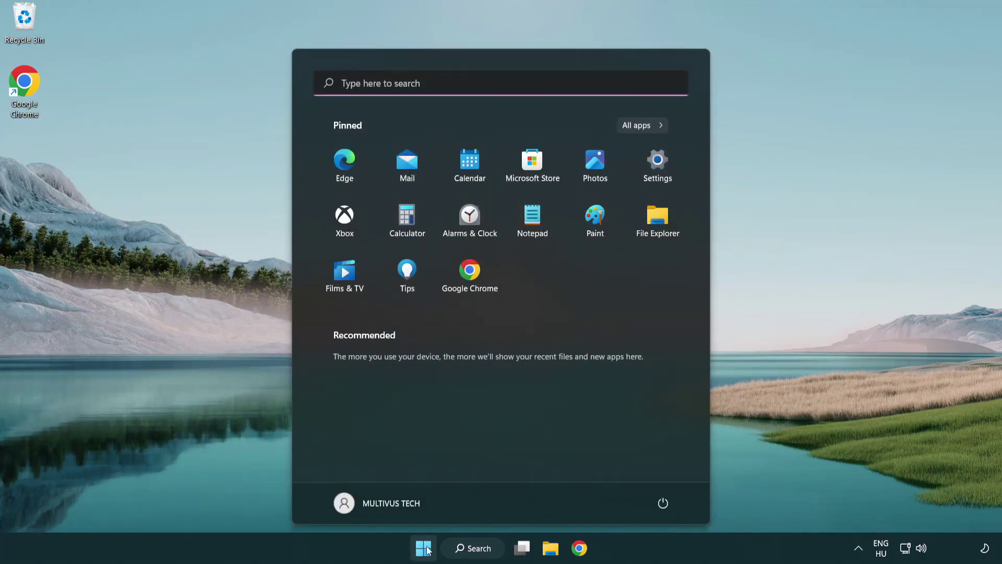